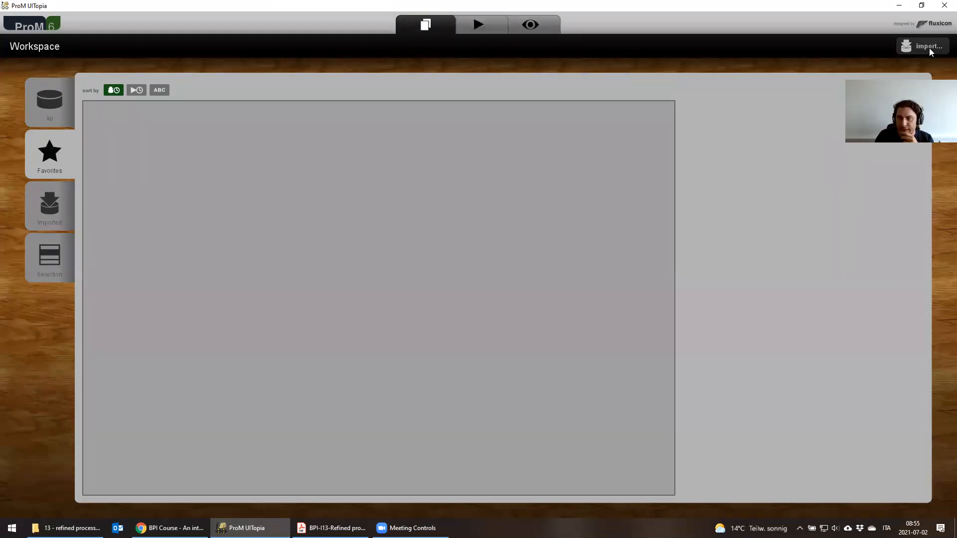
Import the Sepsis Cases event log into the workspace and use it as the input for choosing an action
left_click(548, 331)
left_click(473, 278)
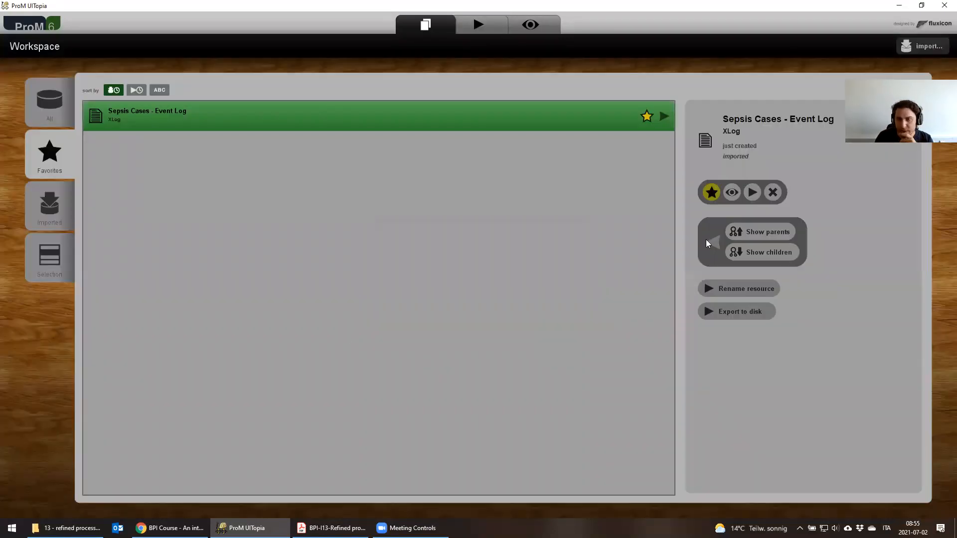
left_click(752, 192)
left_click(491, 102)
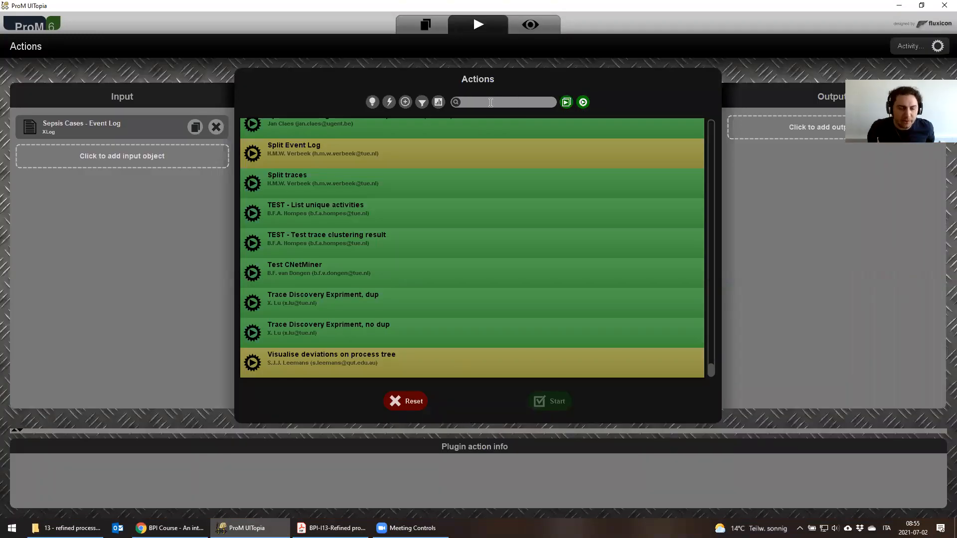
type("pred")
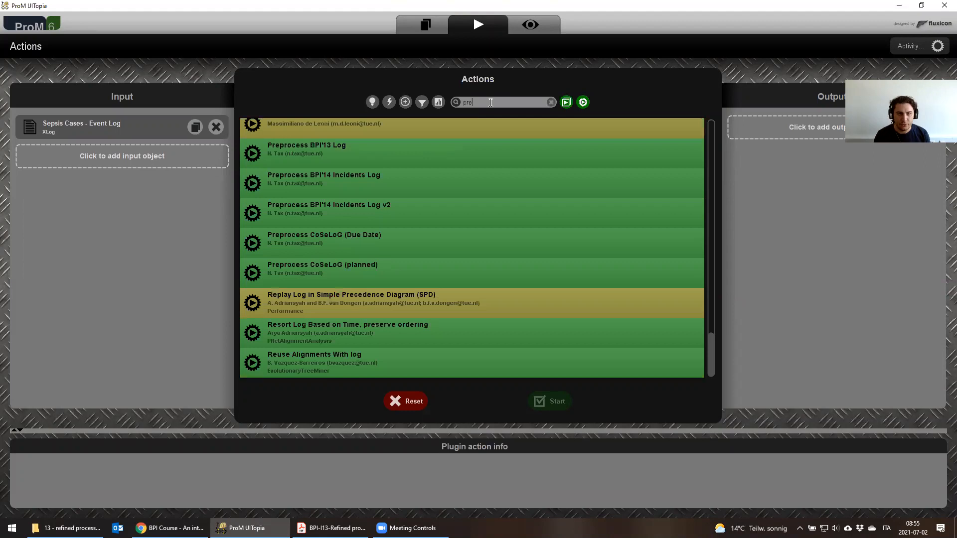
key("BackSpace")
key("BackSpace")
key("BackSpace")
key("BackSpace")
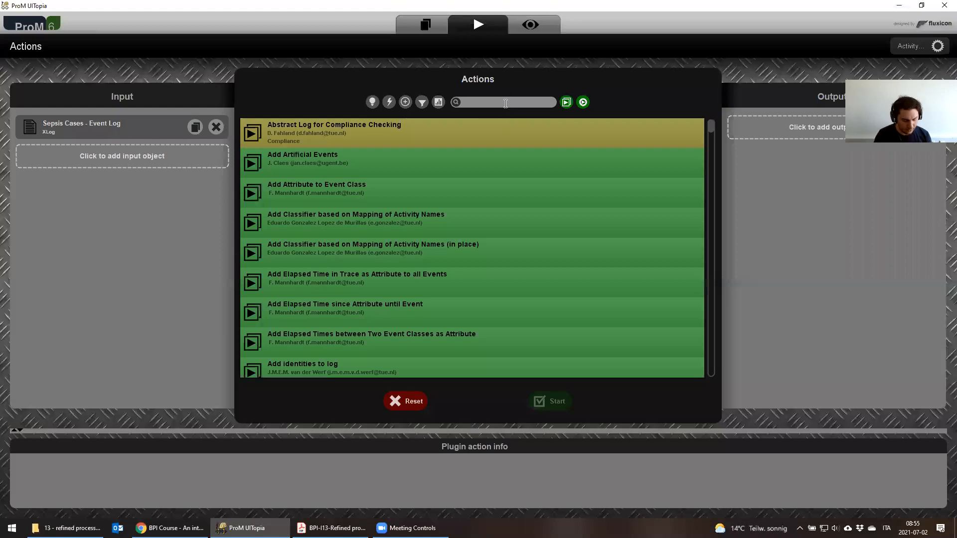
Search the actions for "perform pre" and run Perform Predictions of Business Process Features on the event log alone
type("per")
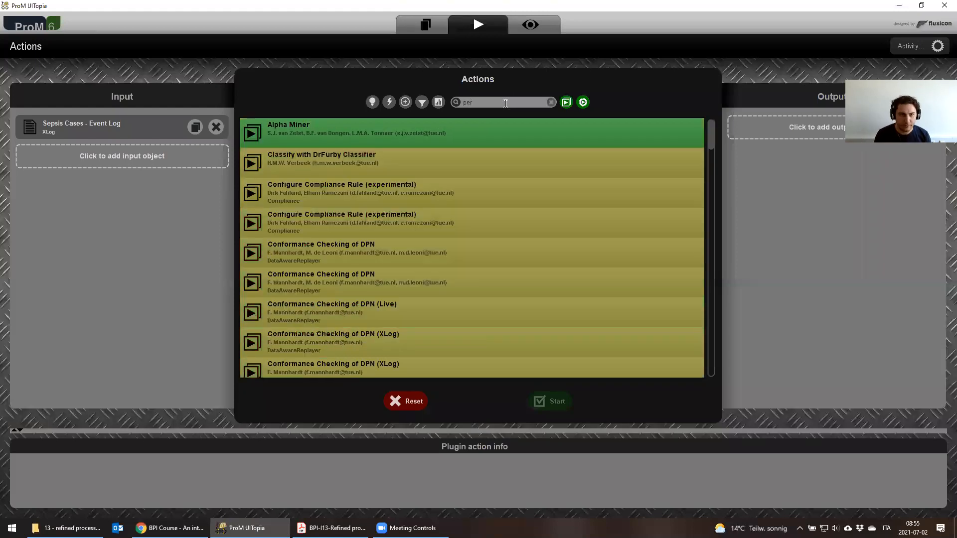
type("form pre")
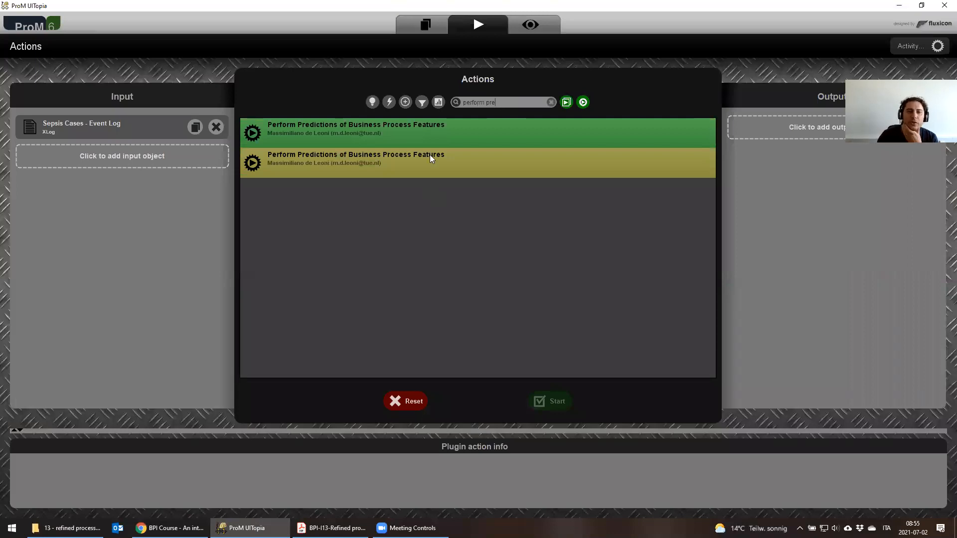
left_click(426, 135)
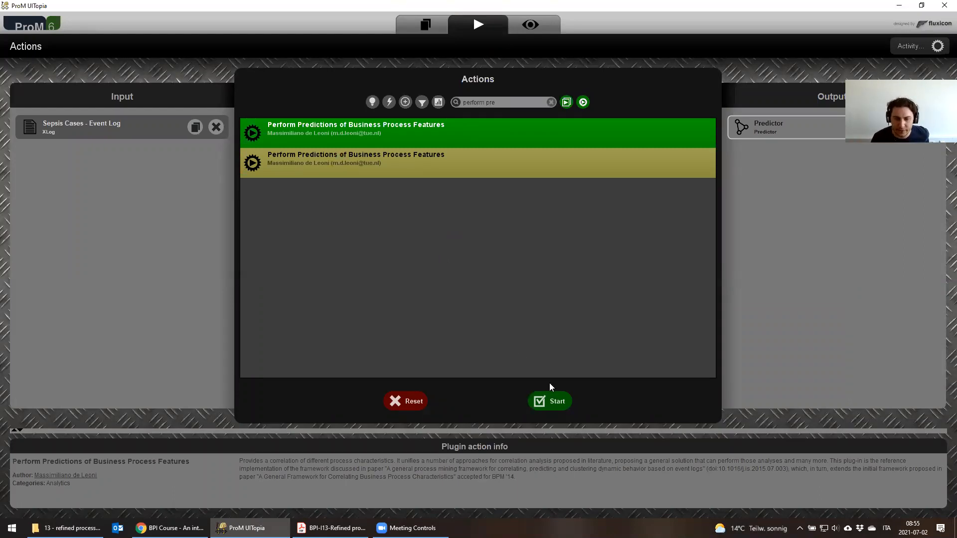
left_click(549, 401)
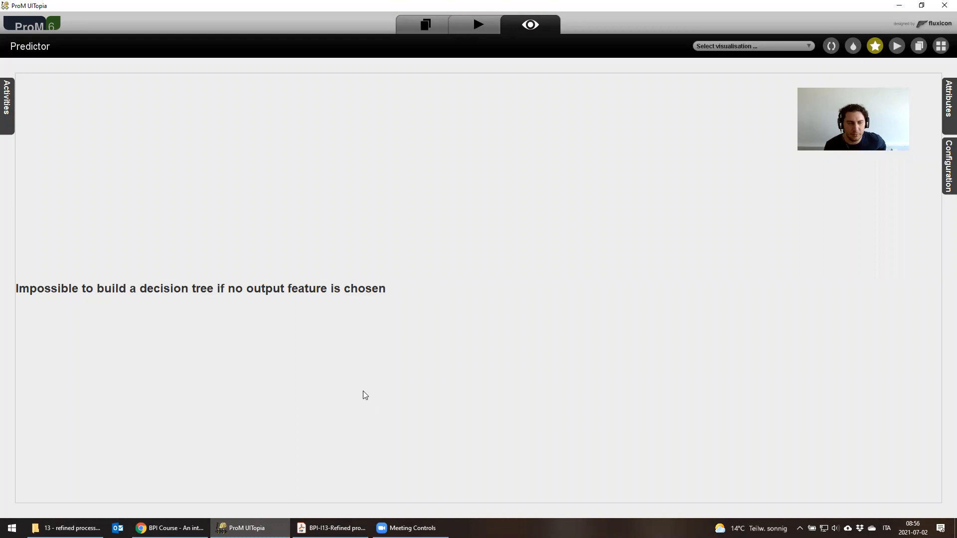
Look through the list of activities to consider for the prediction
left_click(8, 122)
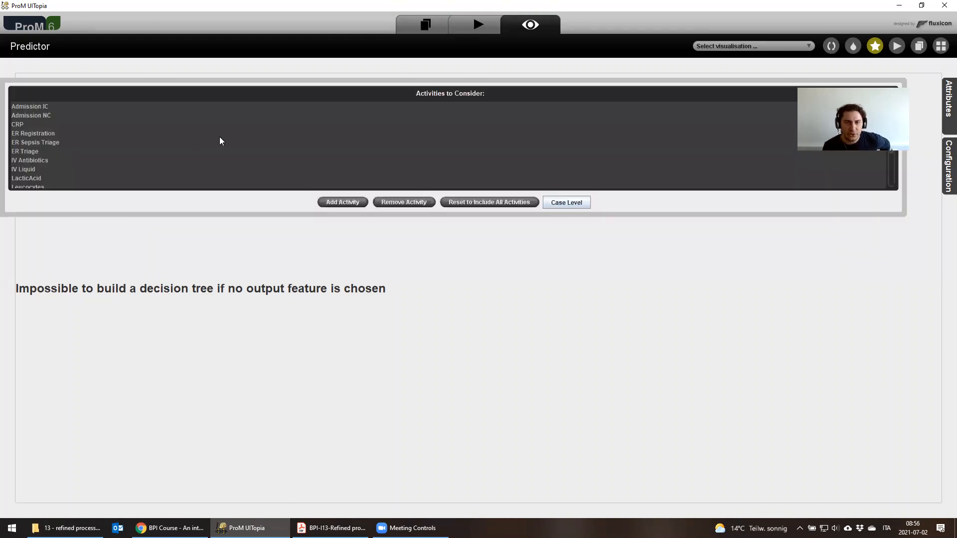
scroll(219, 139, "down", 2)
scroll(138, 165, "up", 2)
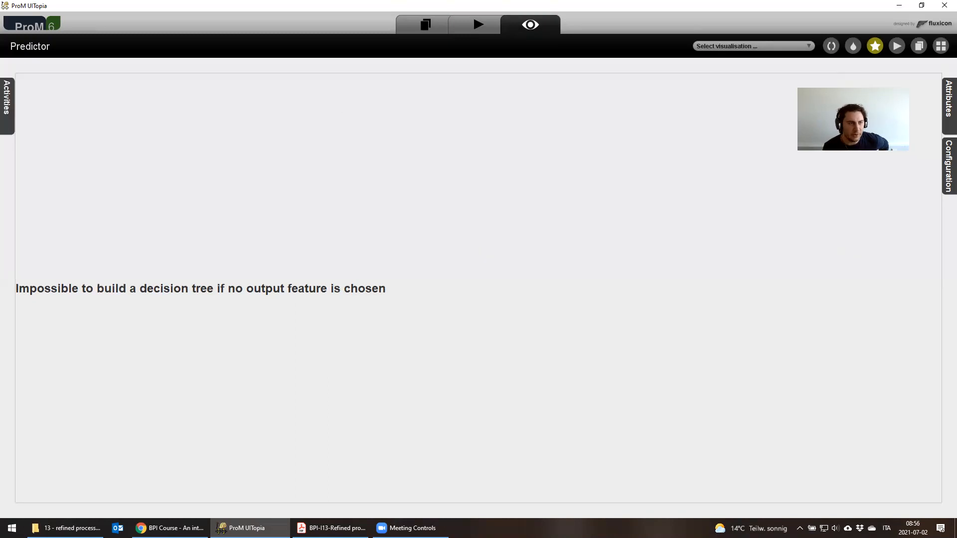
mouse_move(7, 112)
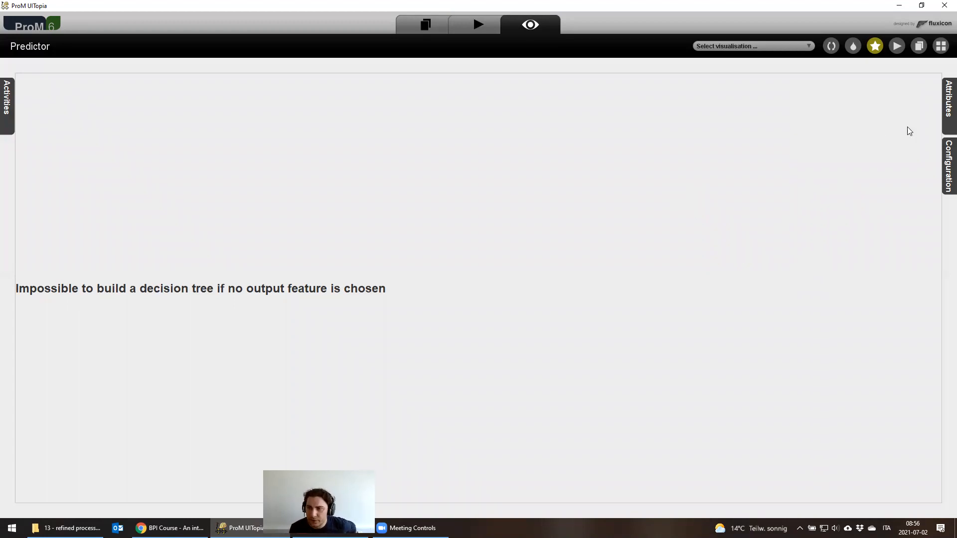
Select all Attribute Post-Values of the data perspective, from Age through SIRSCriteria2OrMore, as characteristics for the tree
left_click(944, 121)
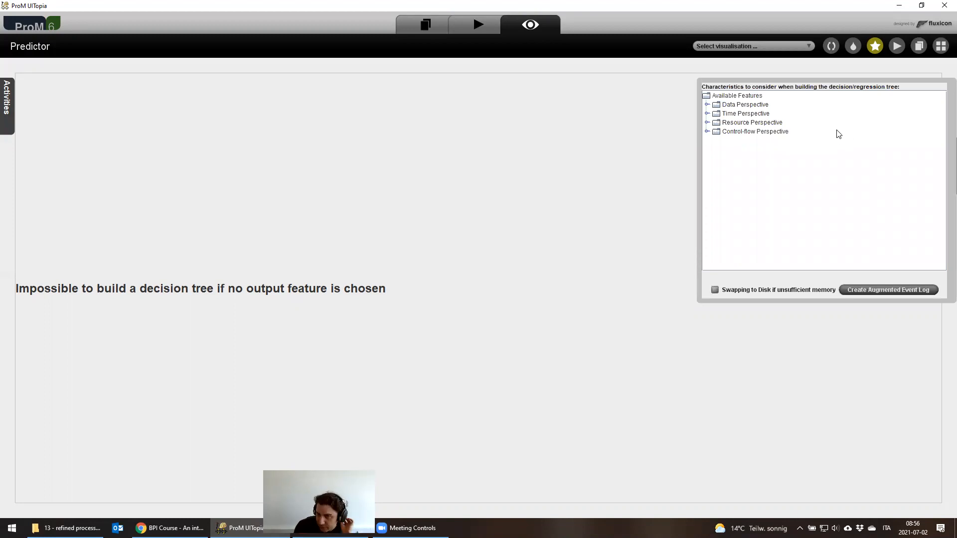
left_click(942, 112)
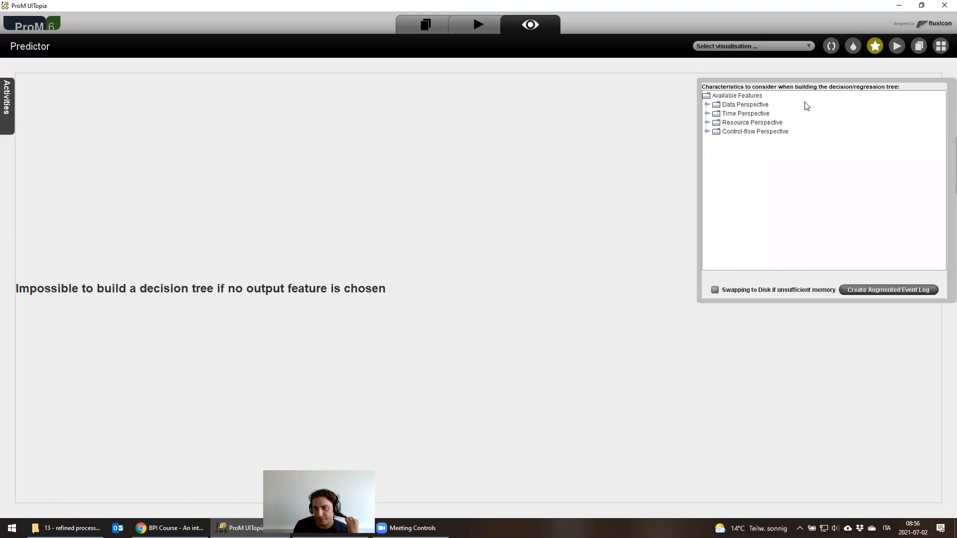
left_click(707, 105)
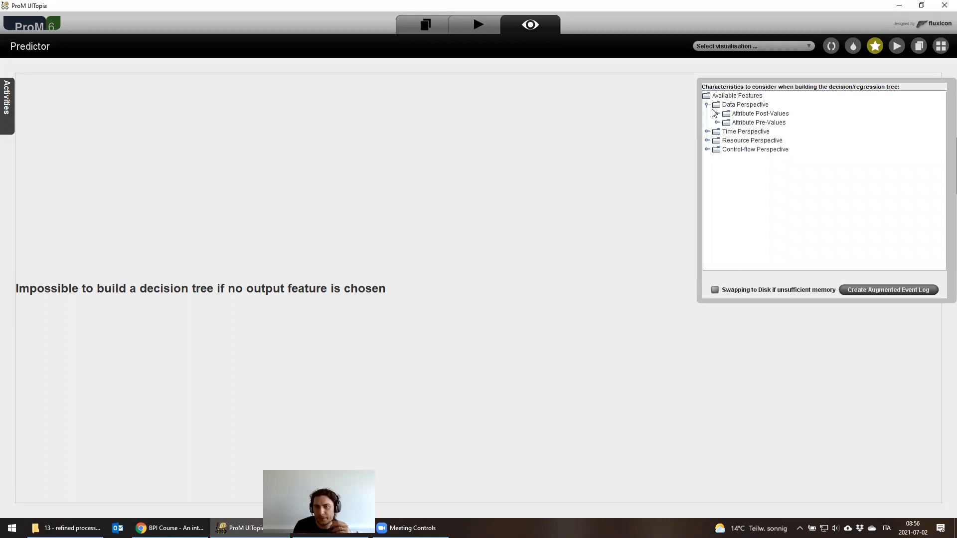
left_click(716, 114)
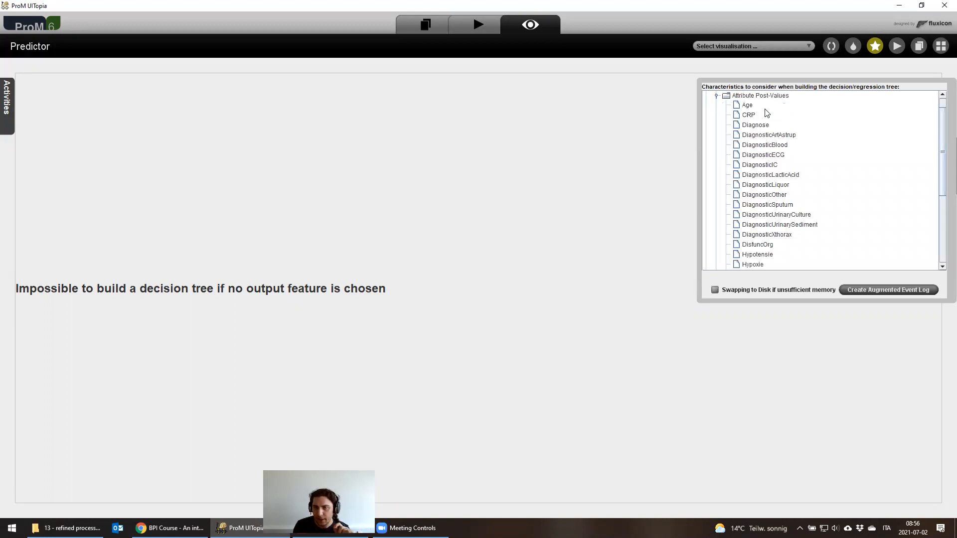
scroll(783, 134, "down", 1)
scroll(783, 135, "up", 1)
scroll(779, 131, "down", 1)
left_click(744, 97)
scroll(810, 139, "down", 4)
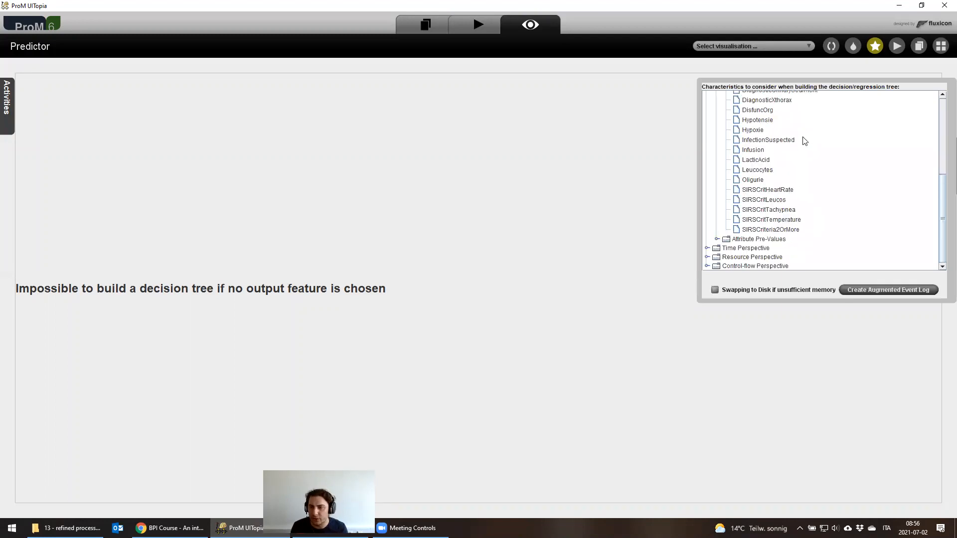
left_click(770, 230, "shift")
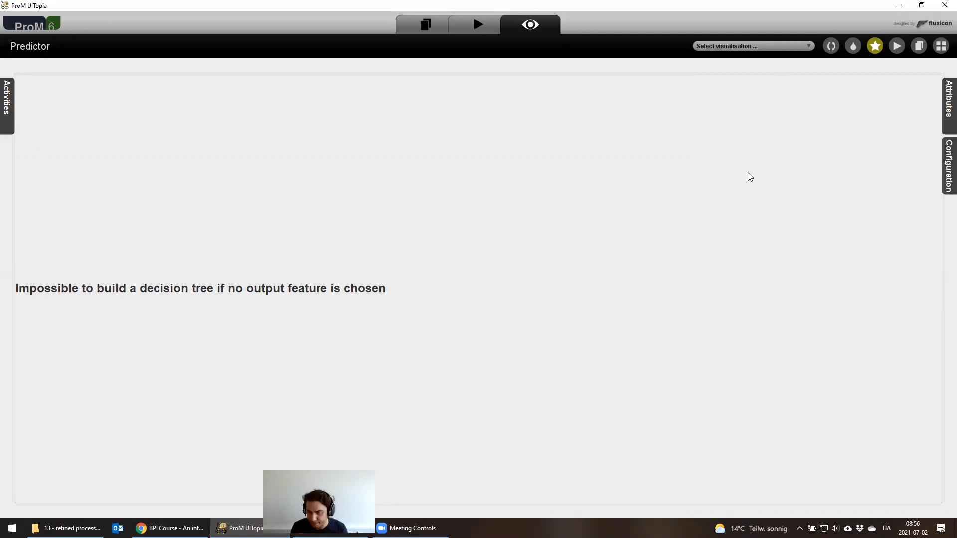
Add ElapsedTime__in_ms_ from the time perspective to the selected characteristics and create the augmented event log
mouse_move(943, 111)
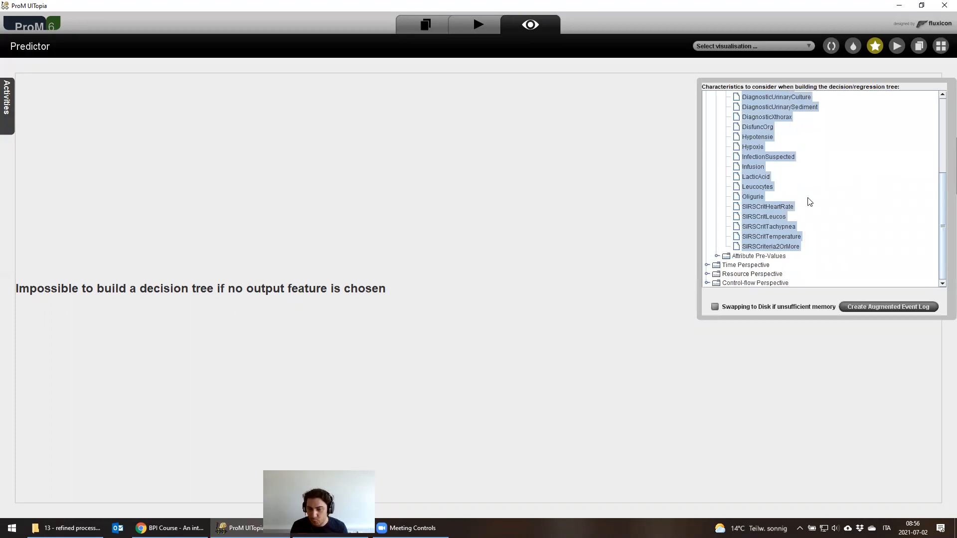
left_click(708, 265)
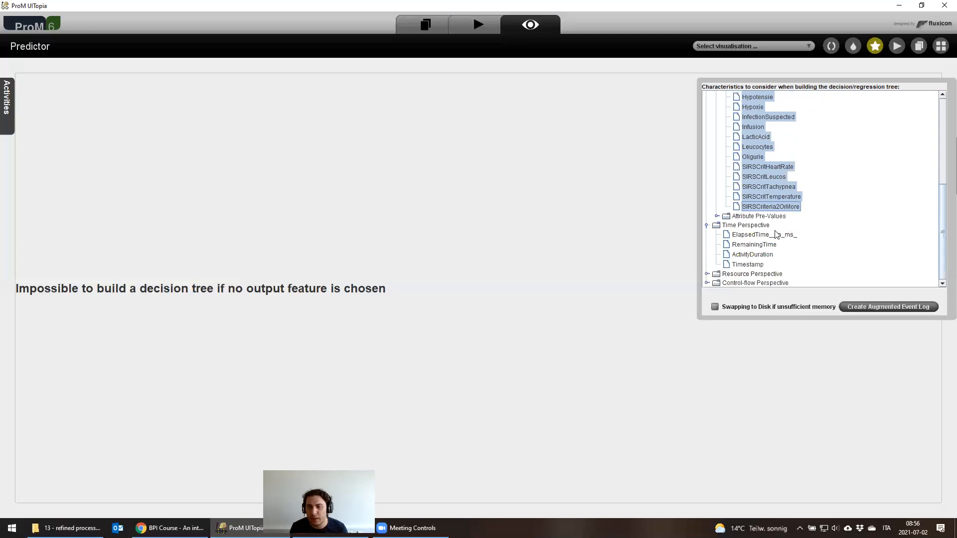
left_click(777, 234, "ctrl")
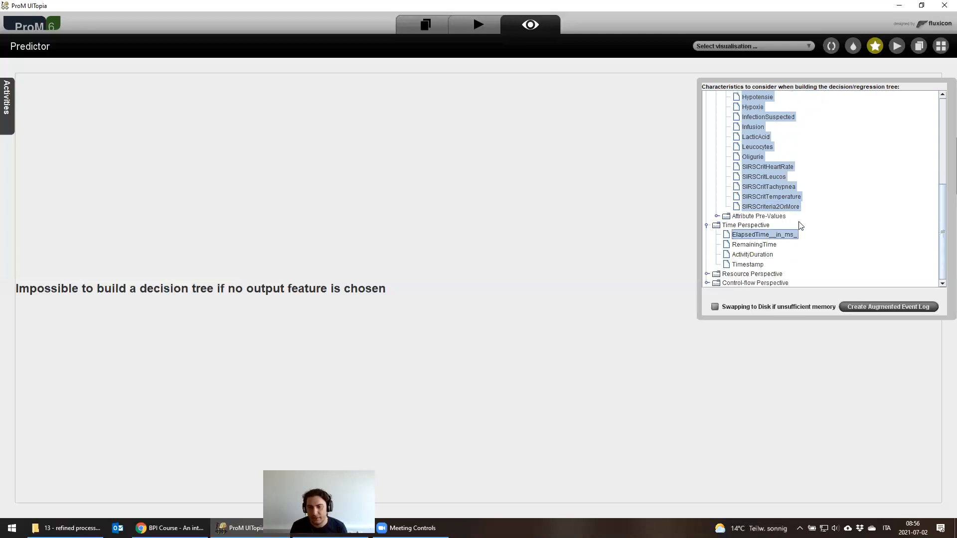
left_click(880, 307)
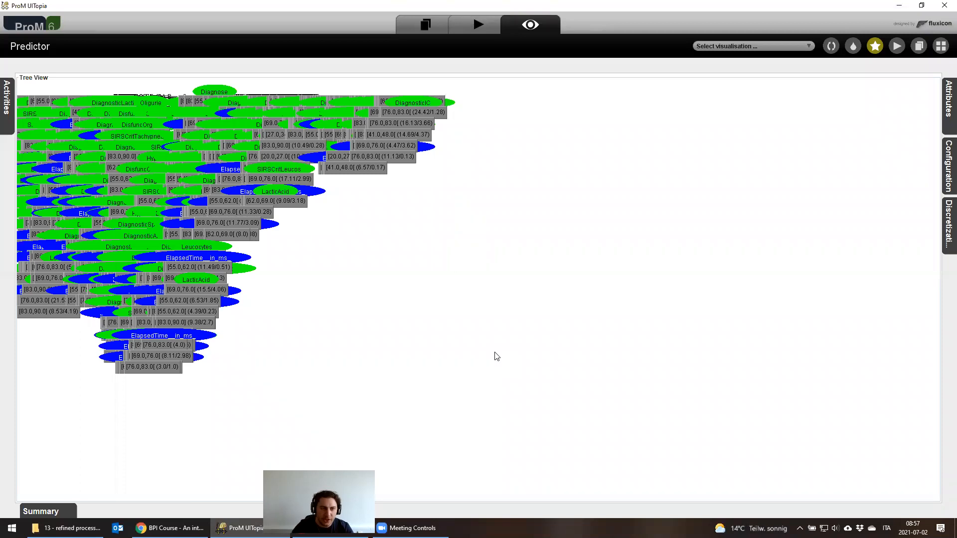
Set the dependent characteristic to ElapsedTime__in_ms_ and update the decision tree
left_click_drag(138, 161, 295, 206)
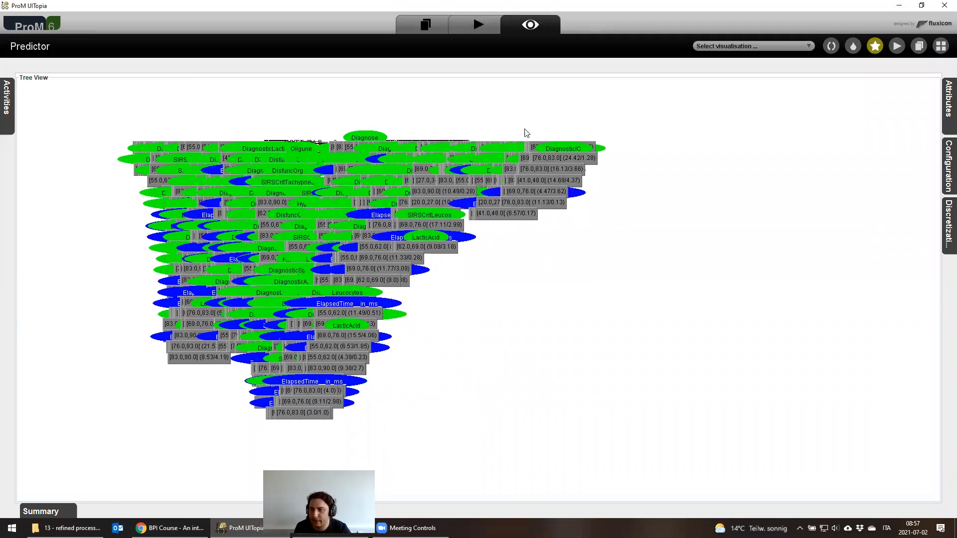
left_click(934, 167)
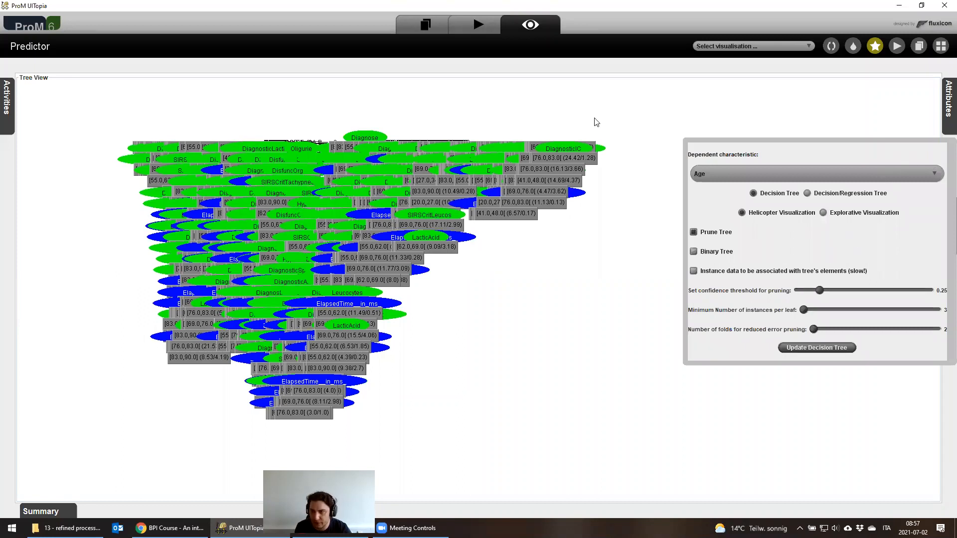
mouse_move(941, 163)
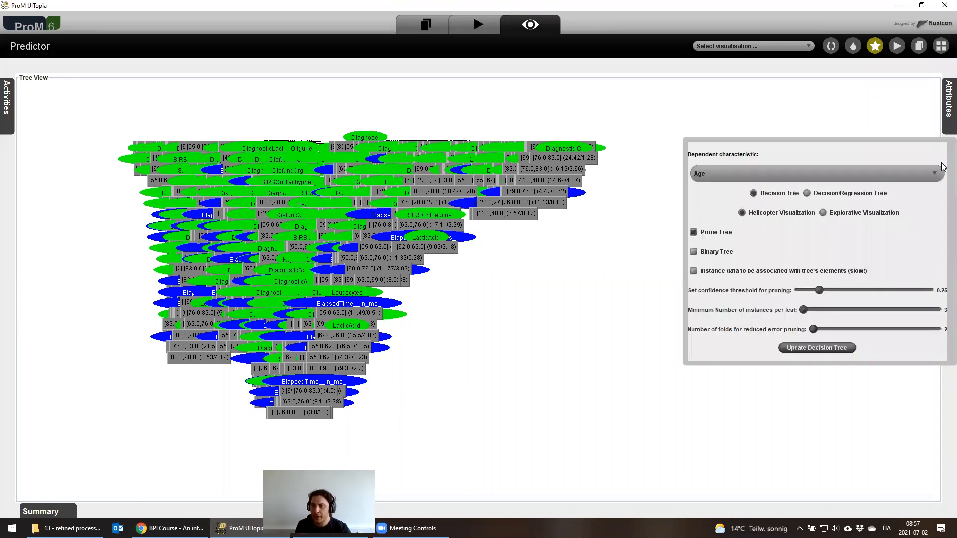
left_click(804, 169)
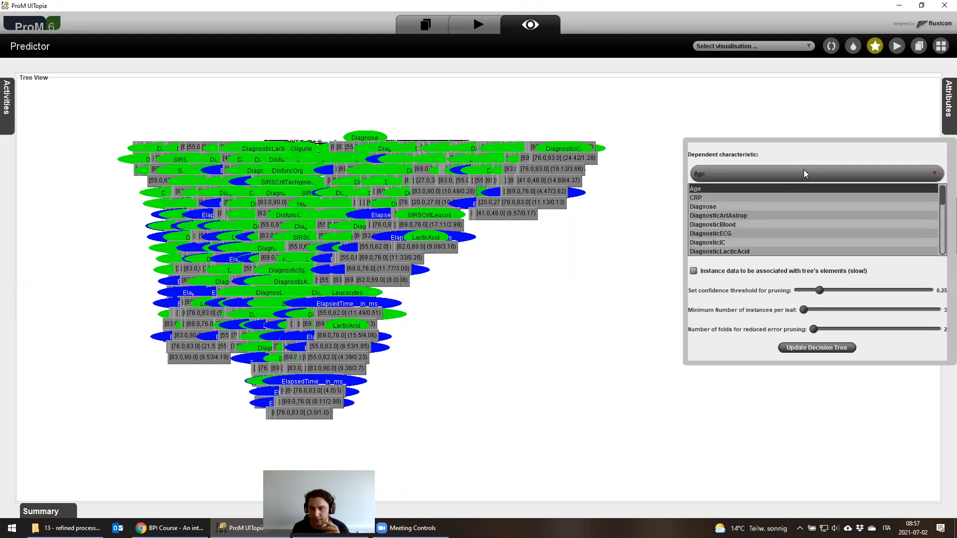
scroll(806, 192, "down", 4)
scroll(807, 198, "down", 3)
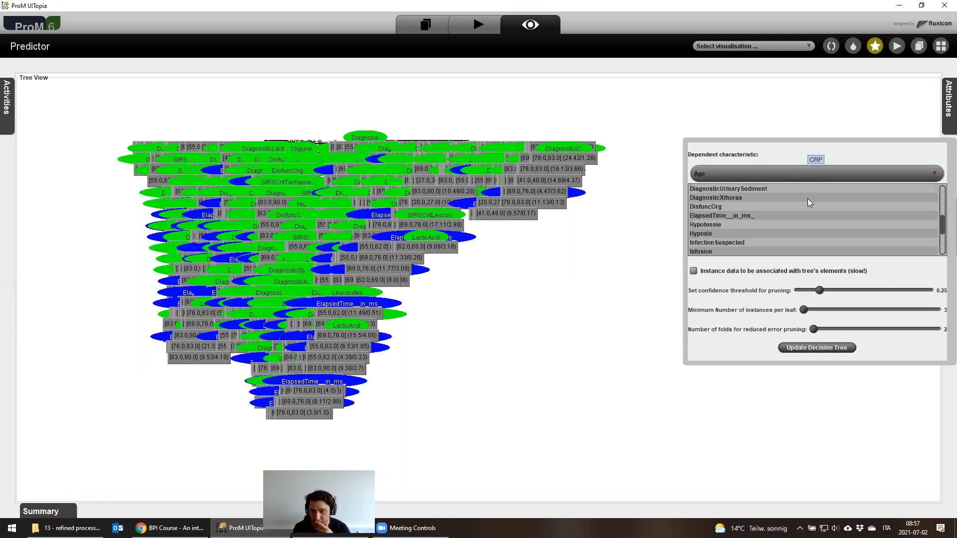
left_click(793, 216)
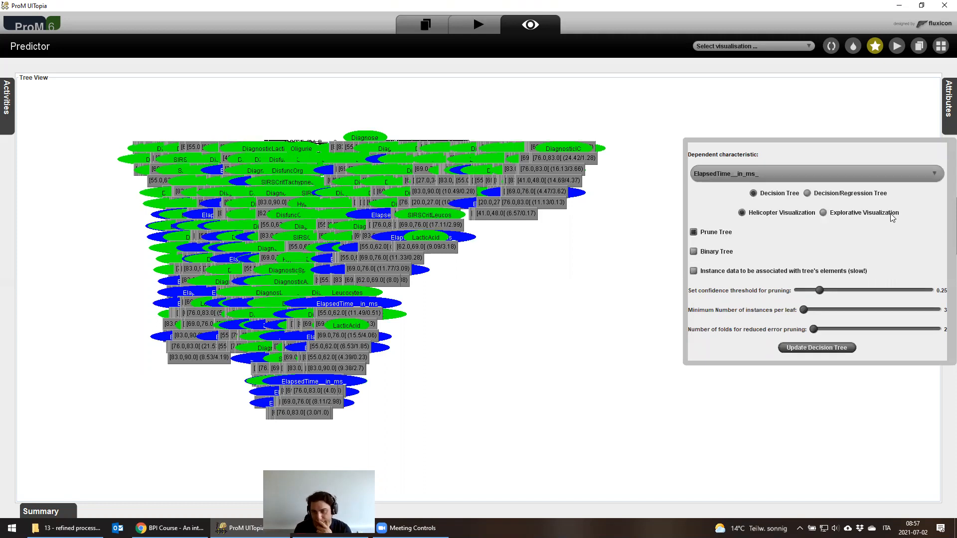
left_click(803, 348)
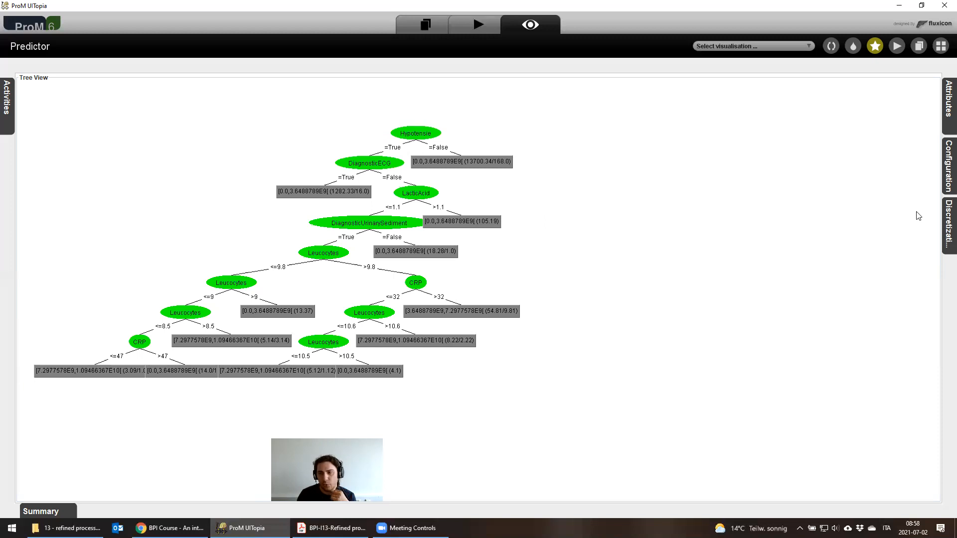
Update the decision tree with the elapsed time discretized into 10 equal-width intervals
mouse_move(943, 217)
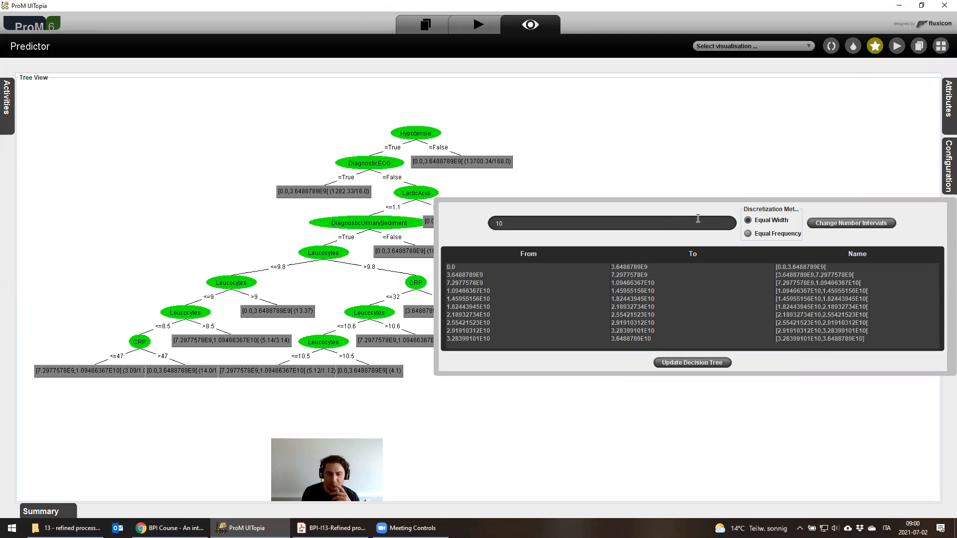
left_click(691, 362)
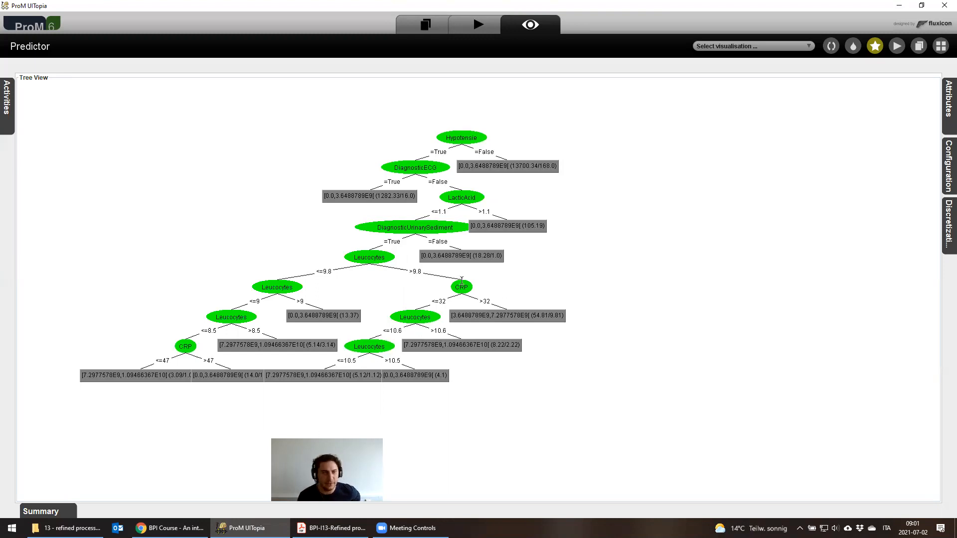
Switch to the exercise PDF in Adobe Acrobat Reader and read the task of Exercise 1-(b)
key("alt+Tab")
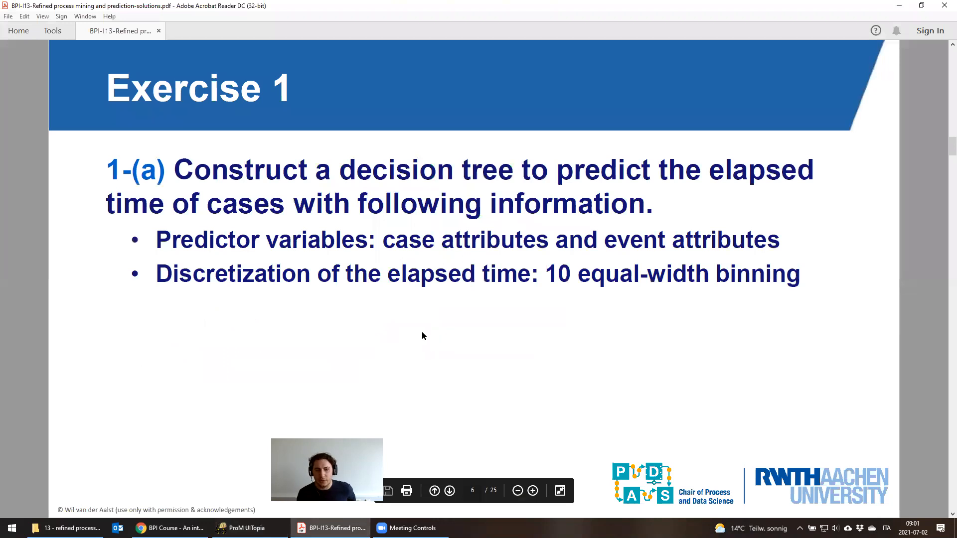
scroll(443, 305, "down", 2)
scroll(441, 301, "down", 2)
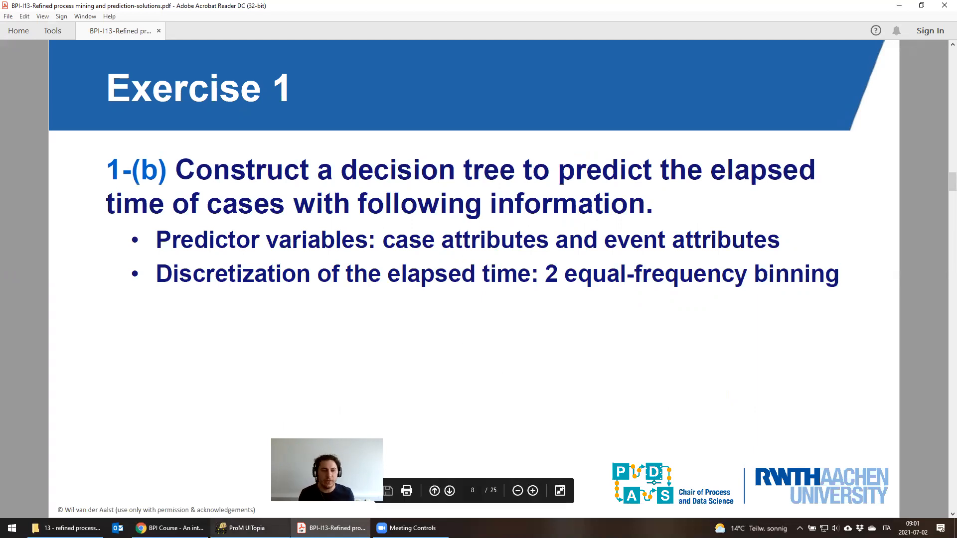
Return to ProM and examine the decision tree's configuration and discretization settings
left_click(247, 528)
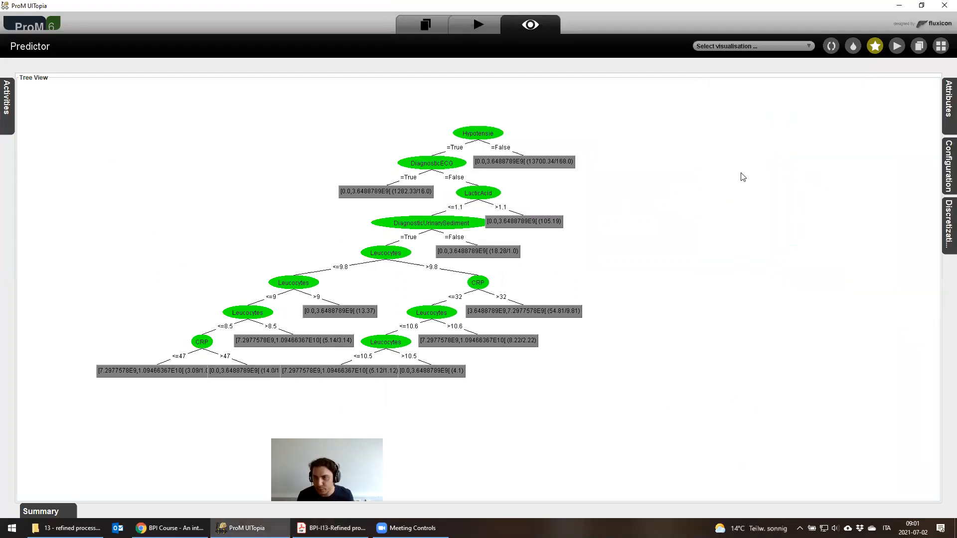
mouse_move(943, 162)
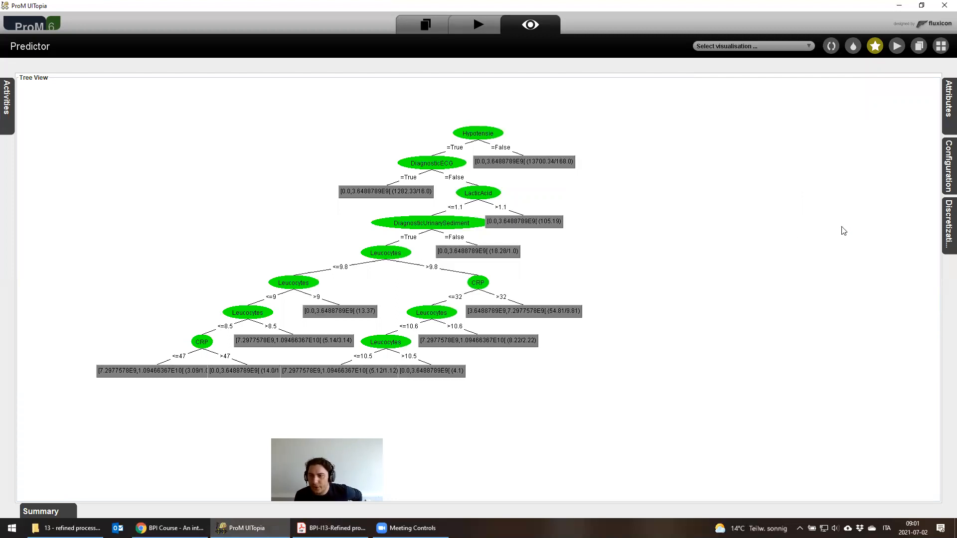
mouse_move(942, 214)
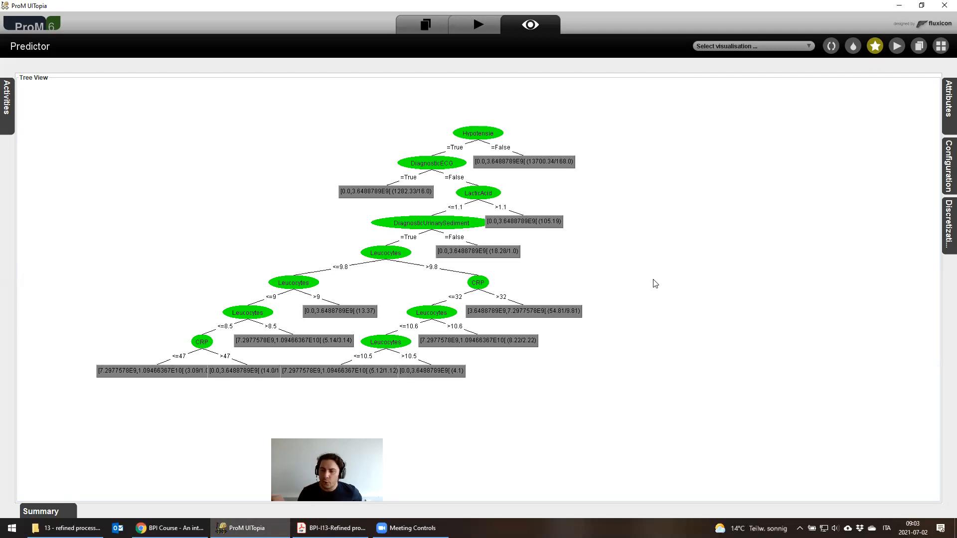
Discretize the elapsed time into 2 equal-frequency intervals and update the decision tree
mouse_move(944, 234)
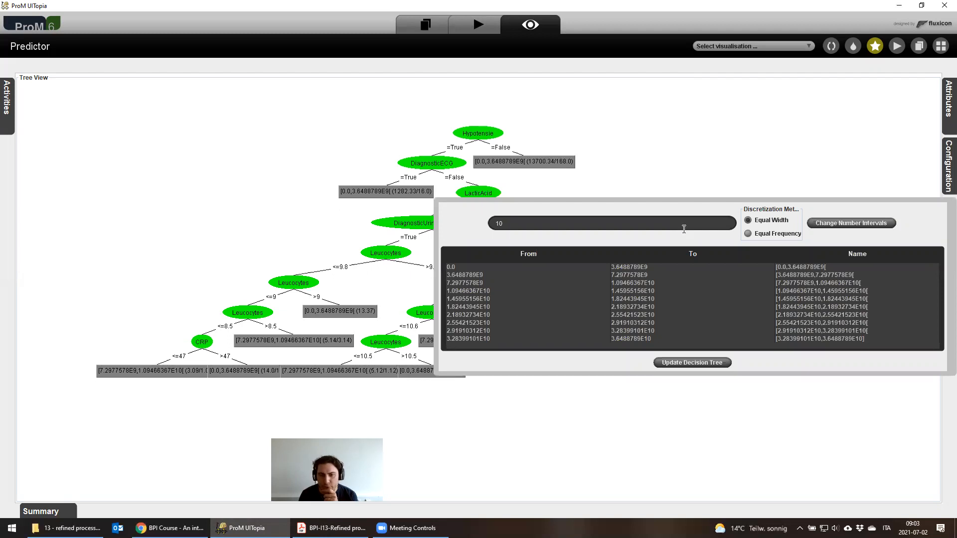
type("2")
left_click(748, 233)
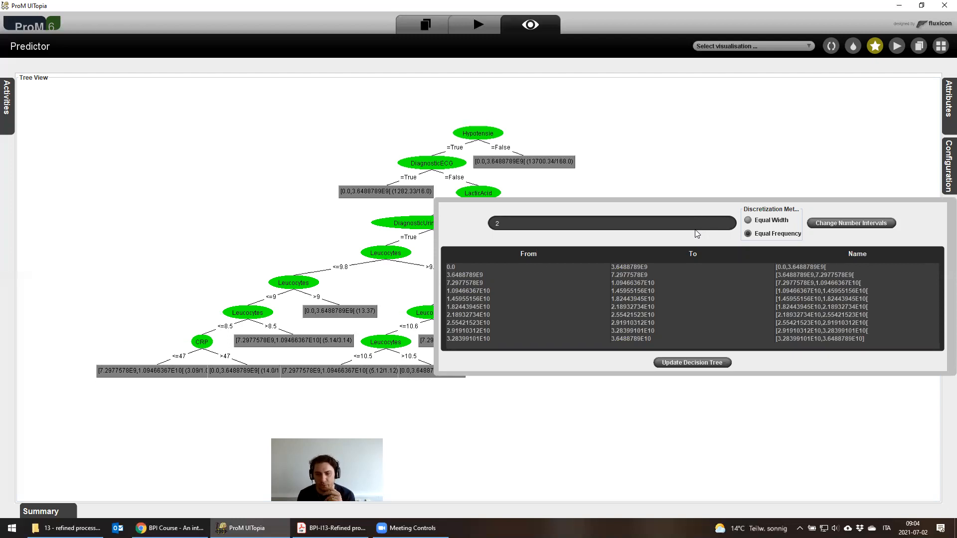
left_click(705, 362)
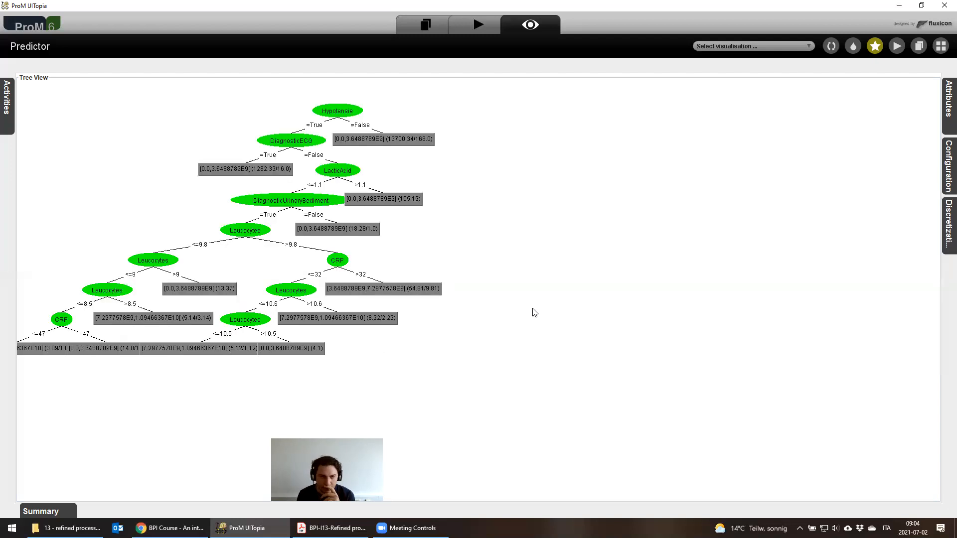
left_click(947, 227)
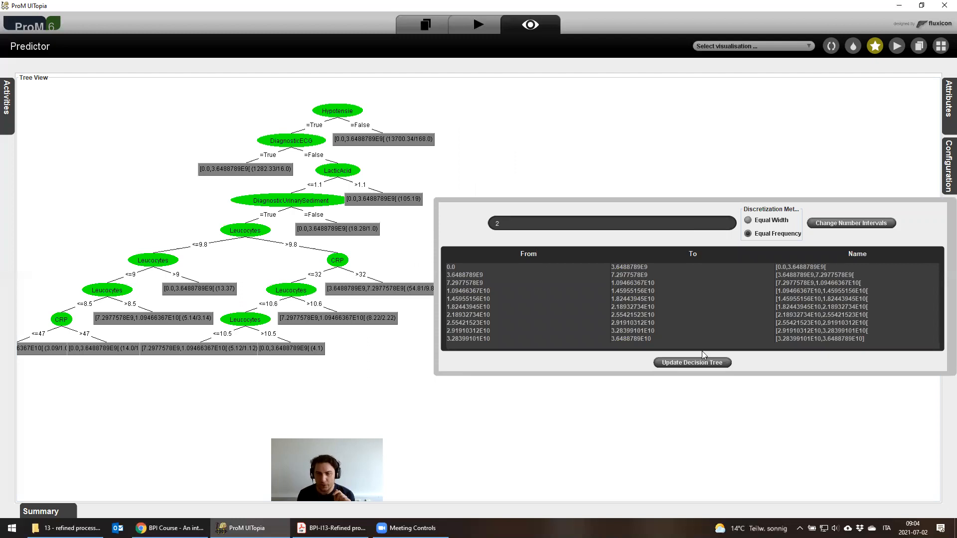
left_click(851, 224)
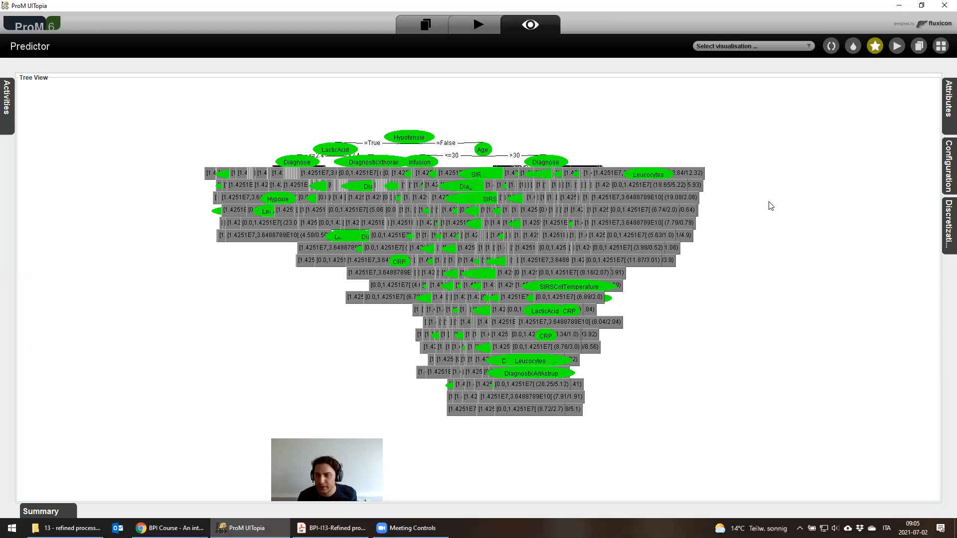
Redraw the decision tree with Helicopter Visualization and expand the branch through LacticAcid, DiagnosticXthorax and Diagnose to inspect its leaves
left_click(946, 168)
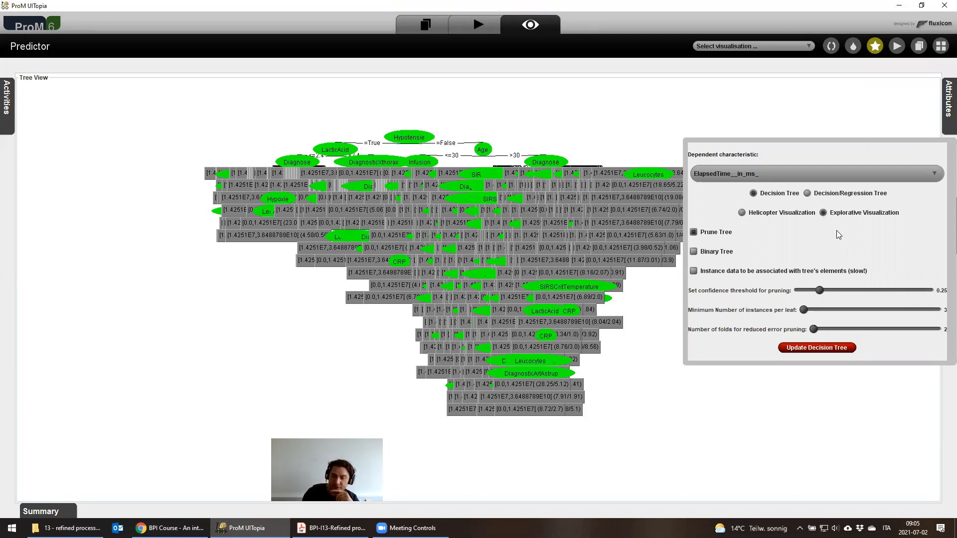
left_click(825, 349)
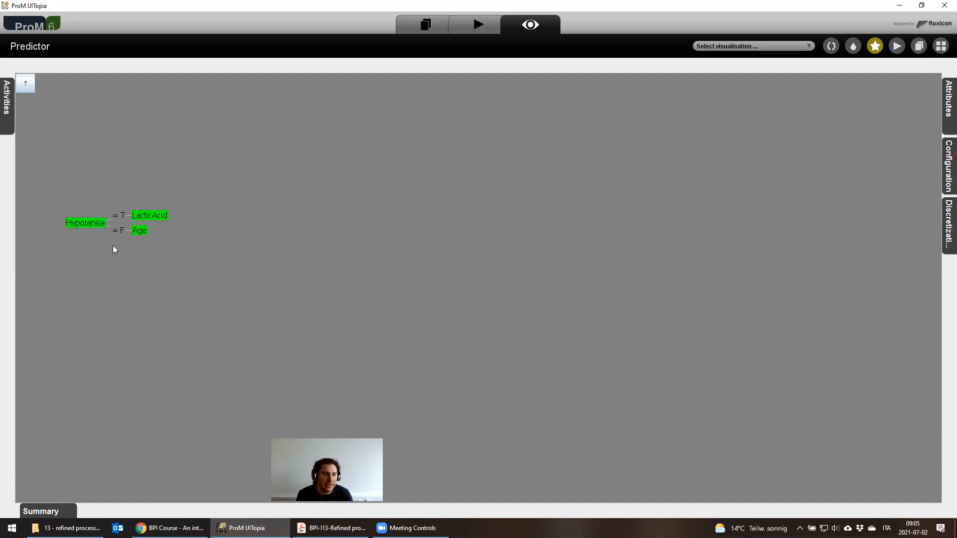
left_click(137, 218)
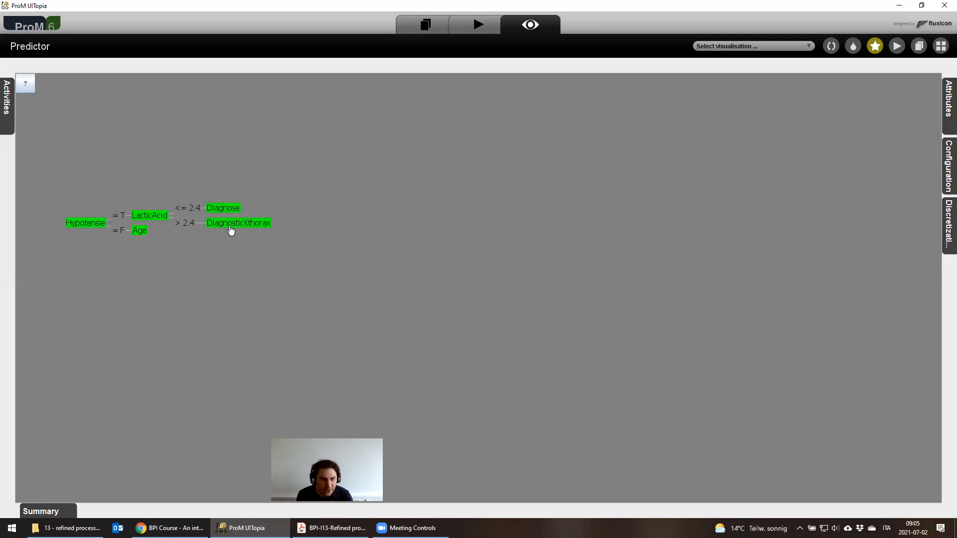
left_click(259, 223)
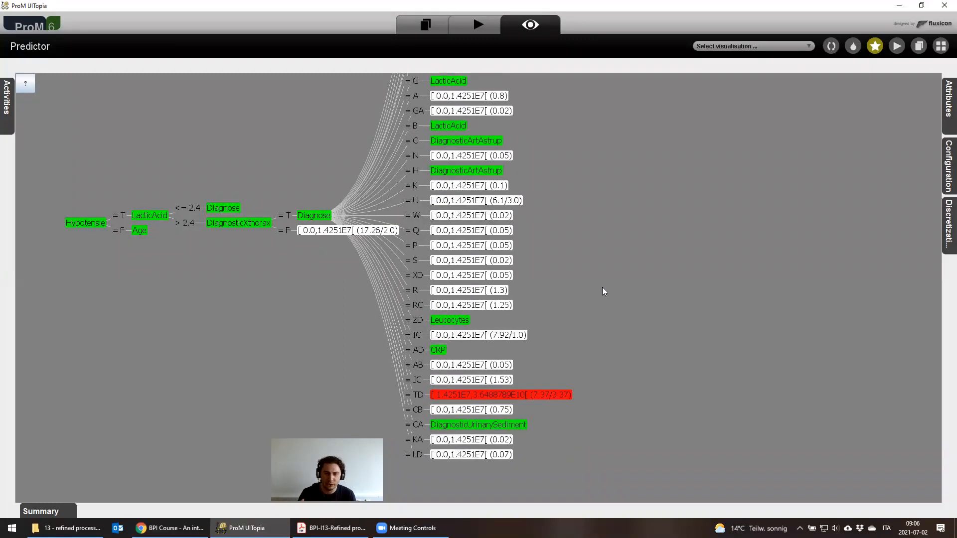
scroll(573, 280, "down", 3)
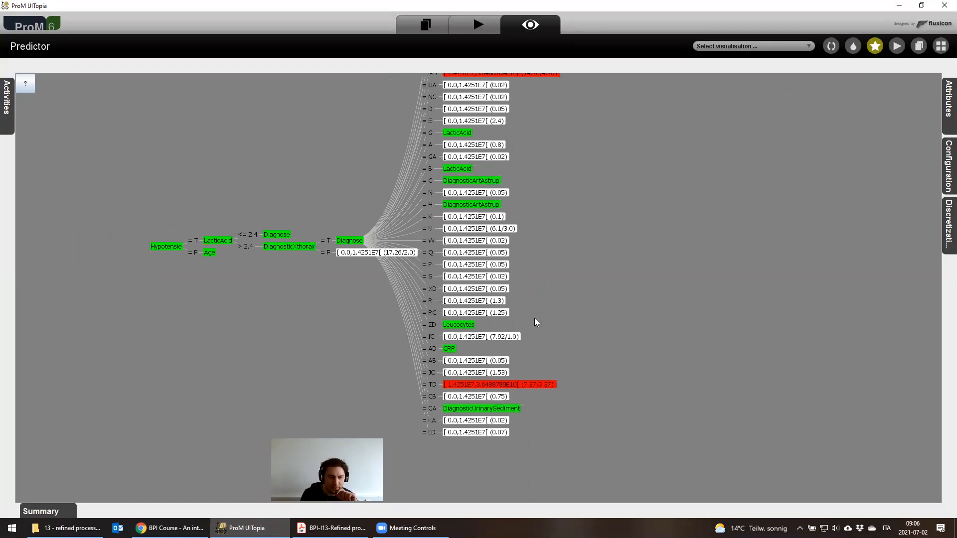
Switch to the exercise PDF in Adobe Acrobat Reader and read the task of Exercise 1-(c)
key("alt+Tab")
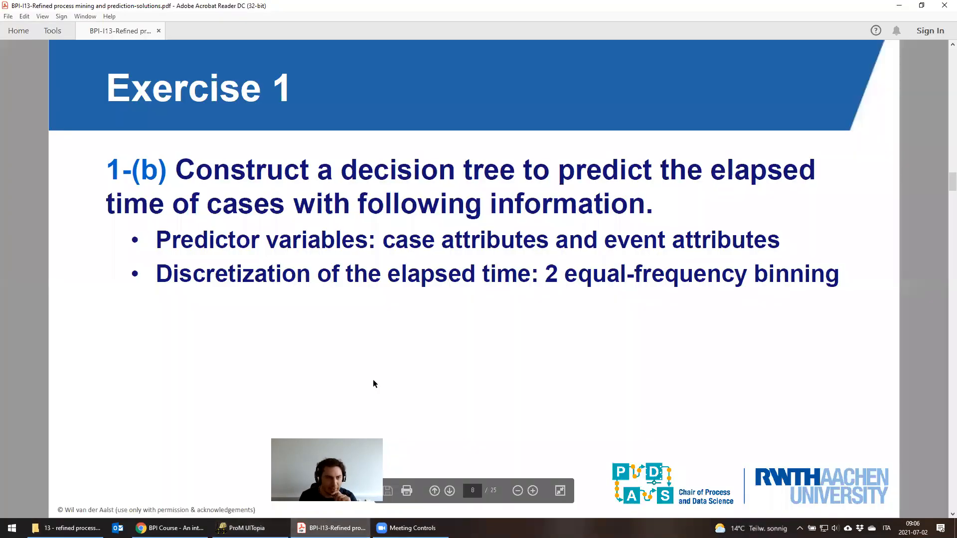
scroll(377, 352, "down", 2)
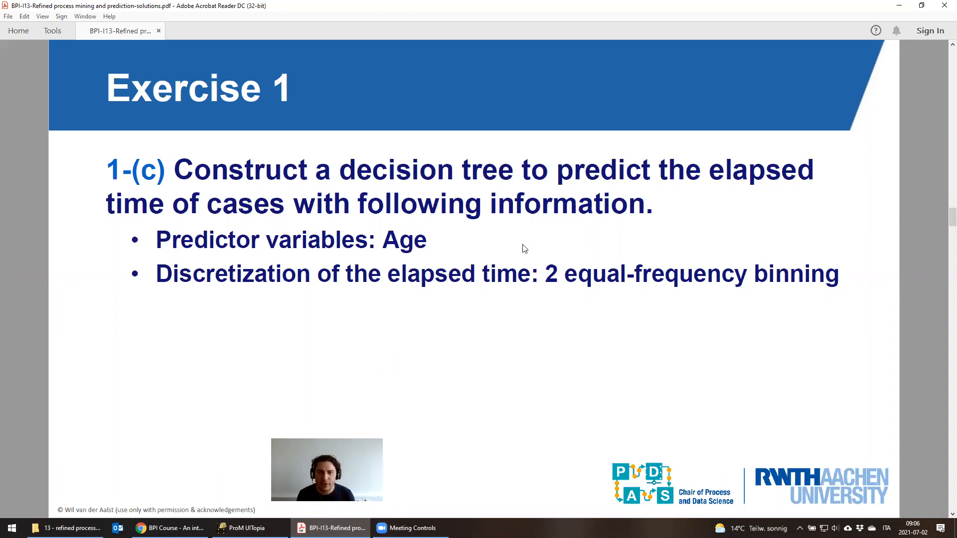
Return to ProM and update the decision tree with Explorative Visualization
key("alt+Tab")
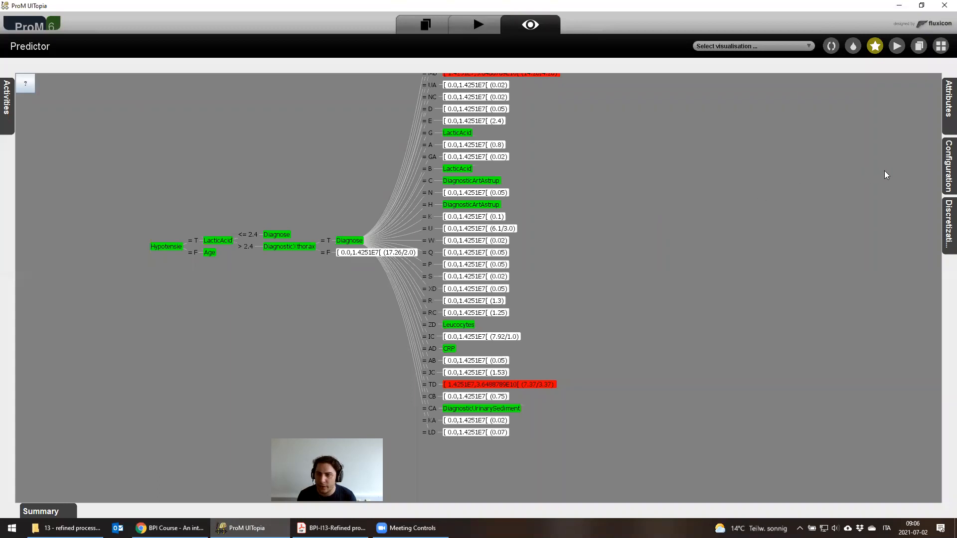
left_click(948, 165)
left_click(801, 217)
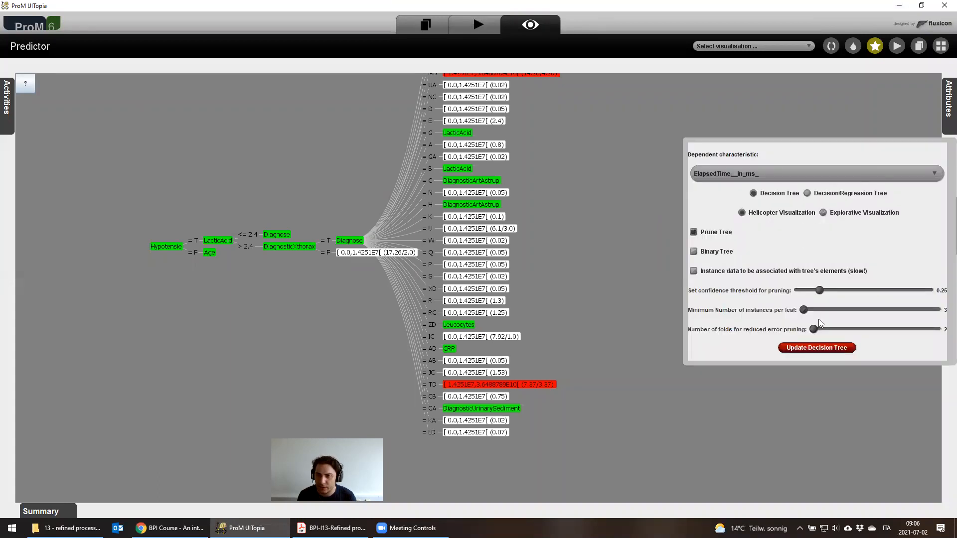
left_click(821, 348)
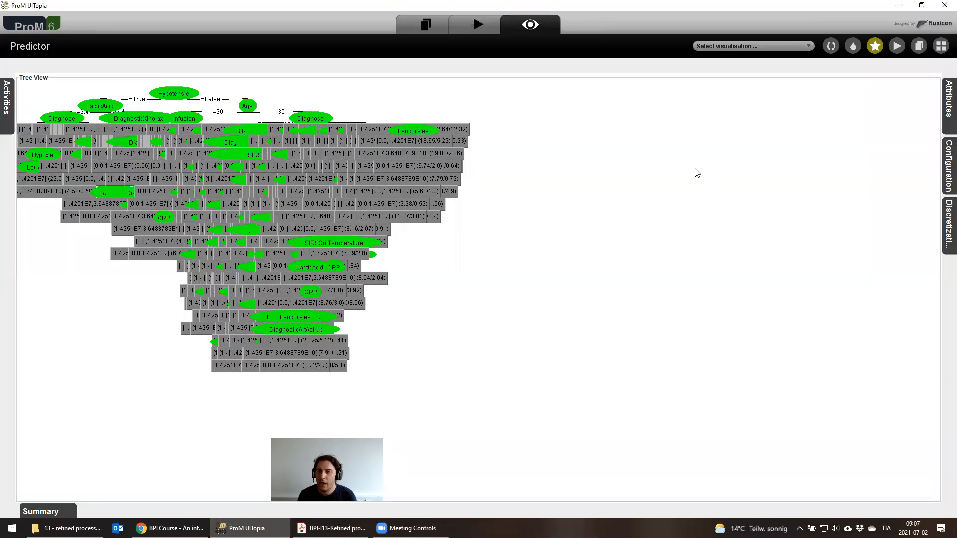
Deselect all characteristics for building the tree except the Age attribute post-value
left_click(948, 107)
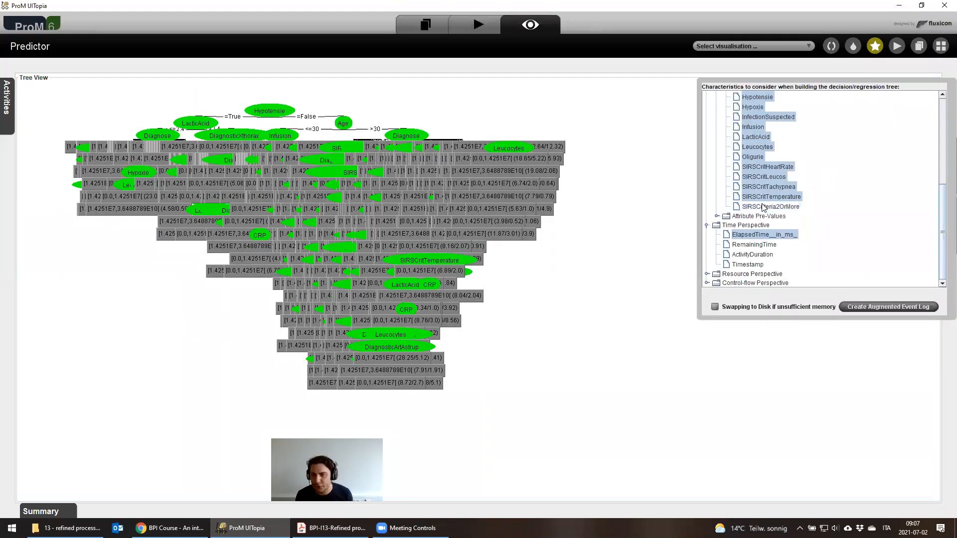
scroll(762, 199, "up", 4)
scroll(765, 152, "up", 2)
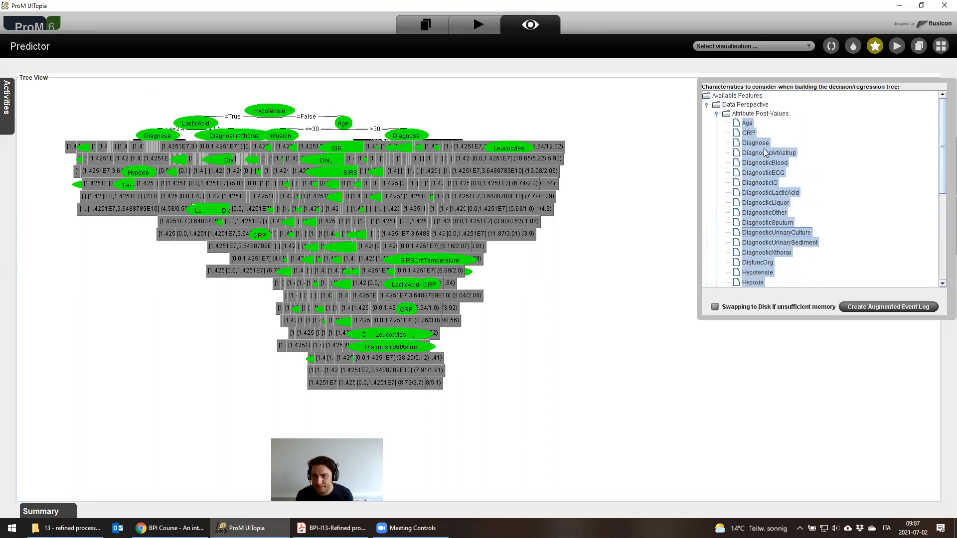
left_click(748, 124, "shift")
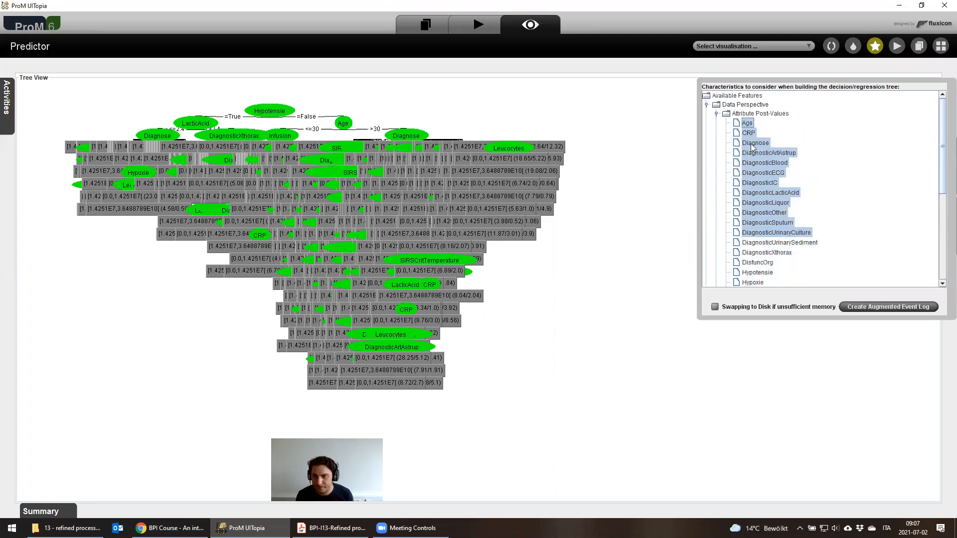
left_click(759, 233)
left_click(750, 125)
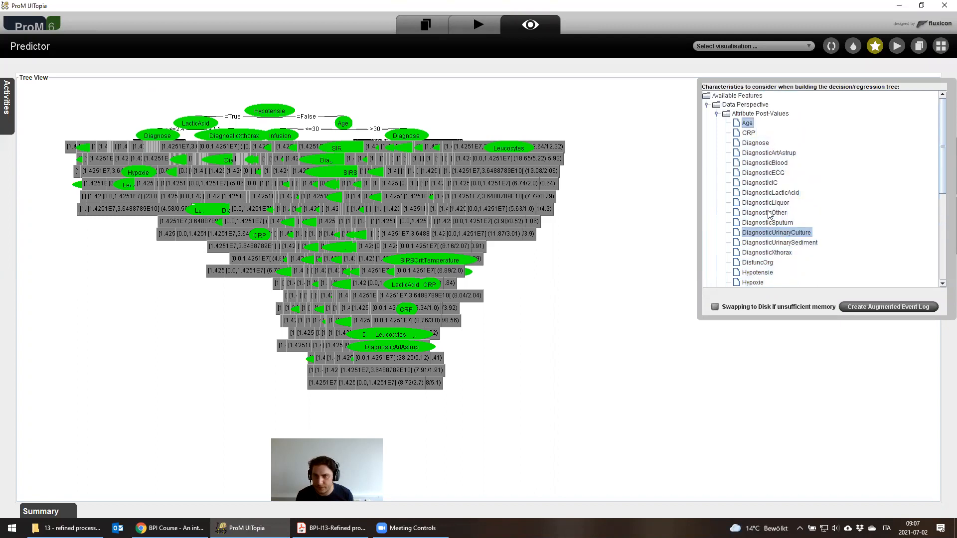
left_click(771, 234, "shift")
left_click(771, 235, "ctrl")
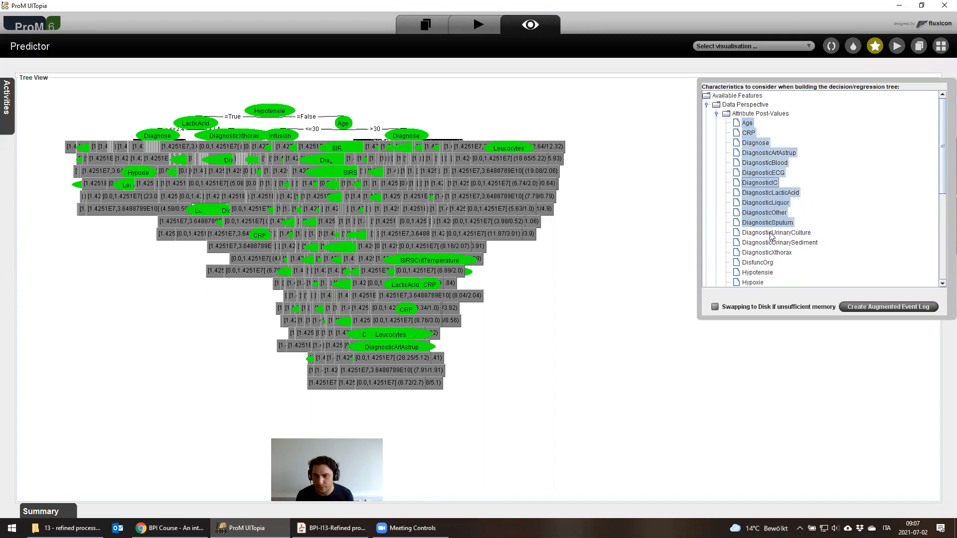
left_click(747, 123, "shift")
left_click(749, 125, "ctrl")
left_click(750, 133, "ctrl")
left_click(753, 144, "ctrl")
left_click(754, 152, "ctrl")
left_click(755, 163, "ctrl")
left_click(757, 172, "ctrl")
left_click(757, 183, "ctrl")
left_click(748, 123, "ctrl")
Check the rest of the characteristics list and create the augmented event log with Age as the only predictor
scroll(789, 200, "down", 5)
scroll(789, 199, "down", 2)
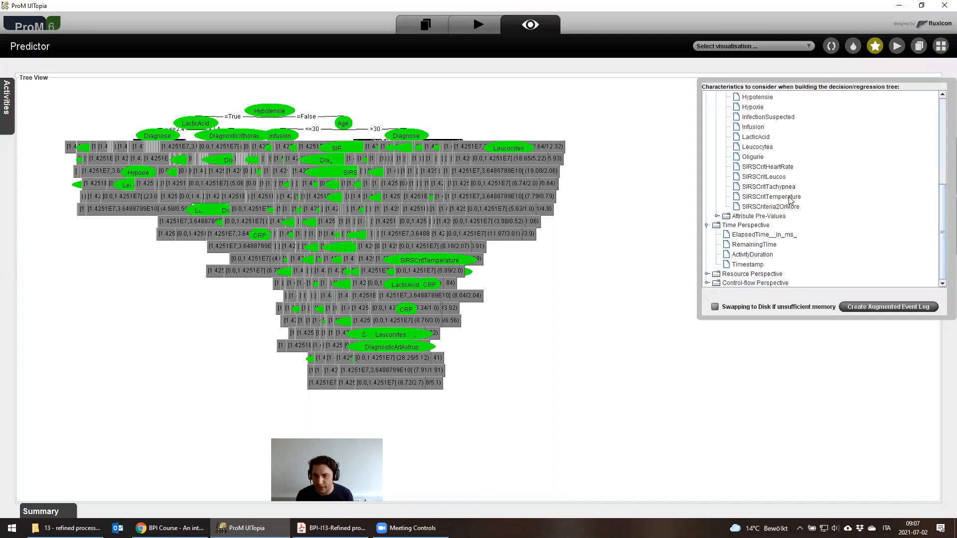
scroll(792, 196, "up", 8)
scroll(792, 194, "down", 3)
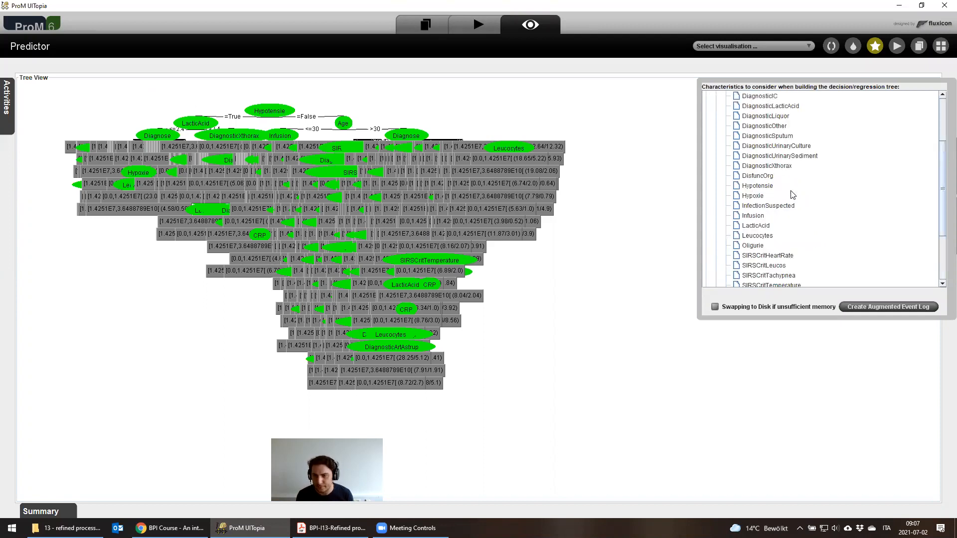
left_click(888, 306)
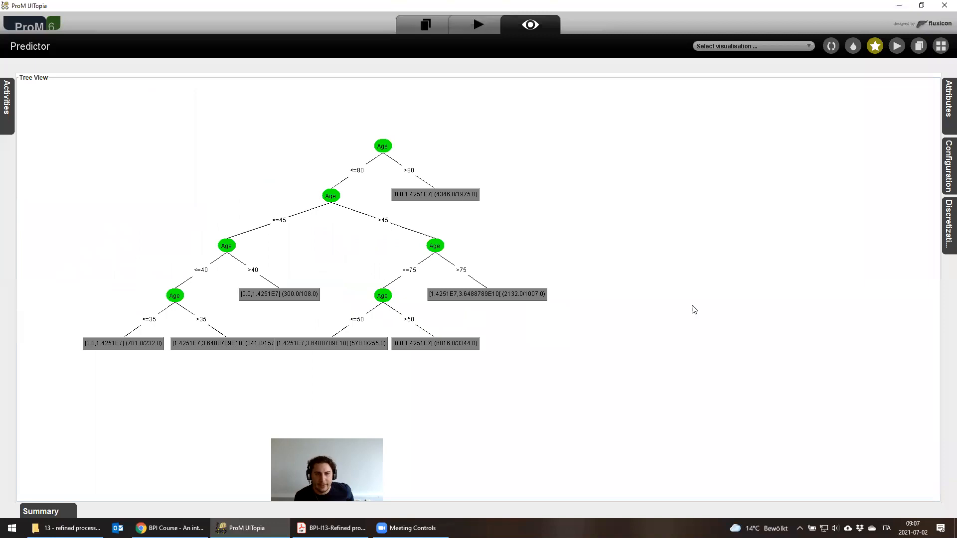
Examine the Age-based decision tree along with its discretization, configuration, attribute settings and summary
left_click(947, 224)
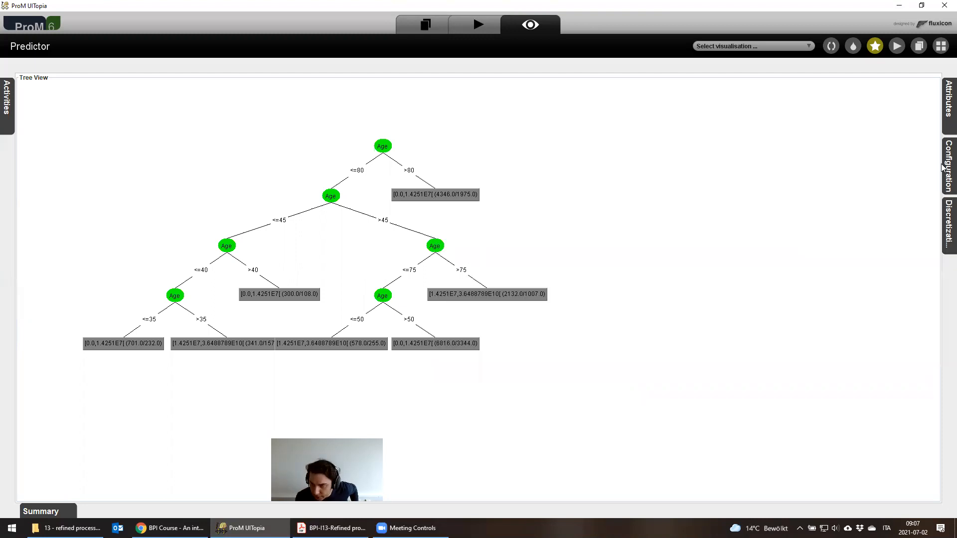
mouse_move(944, 174)
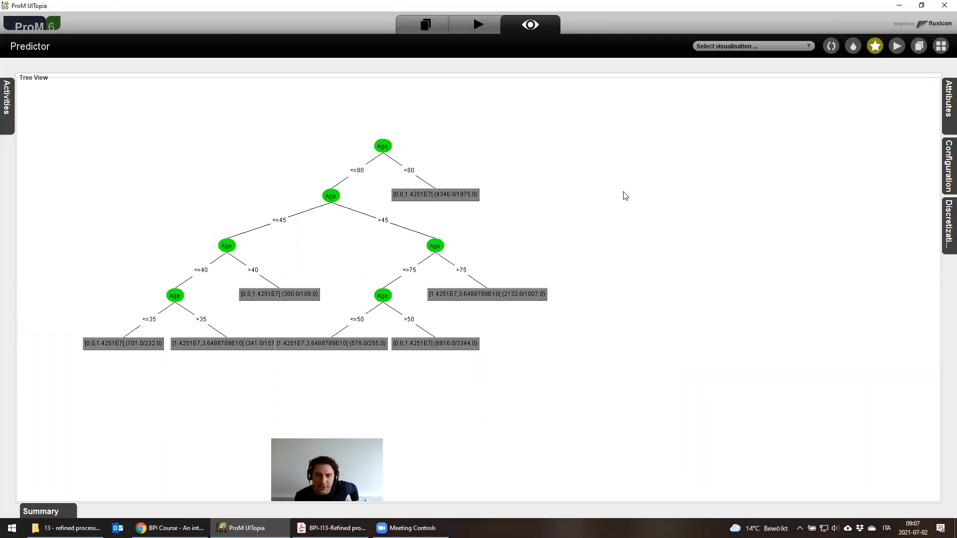
left_click_drag(378, 261, 465, 269)
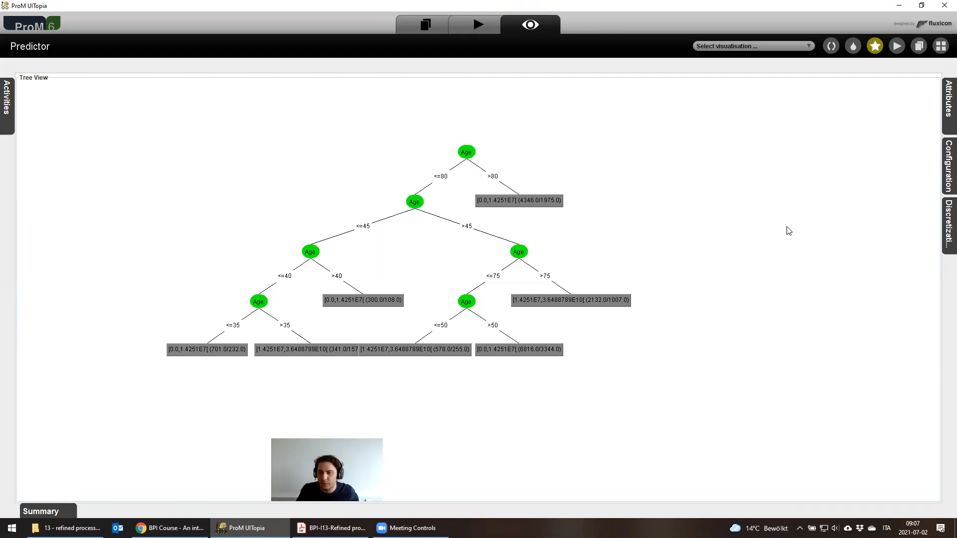
mouse_move(943, 114)
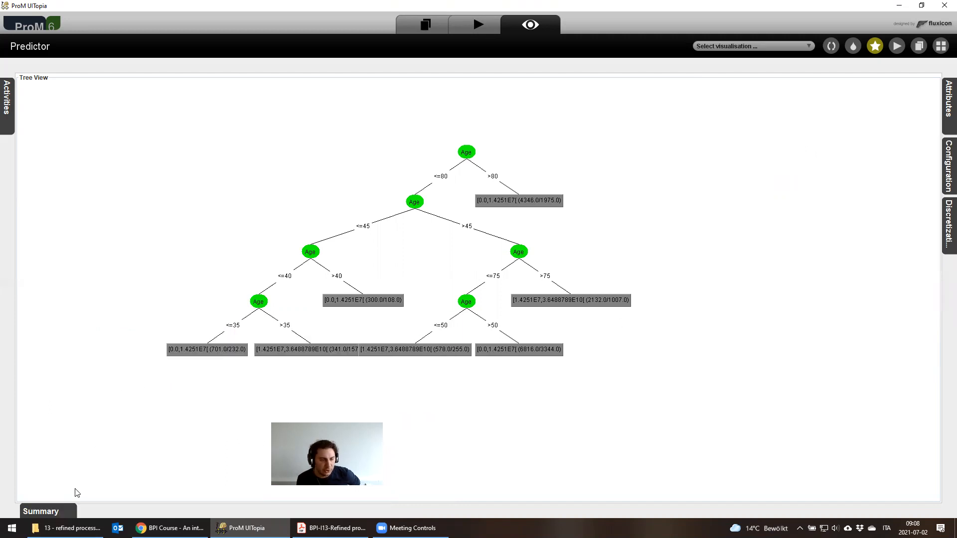
mouse_move(63, 511)
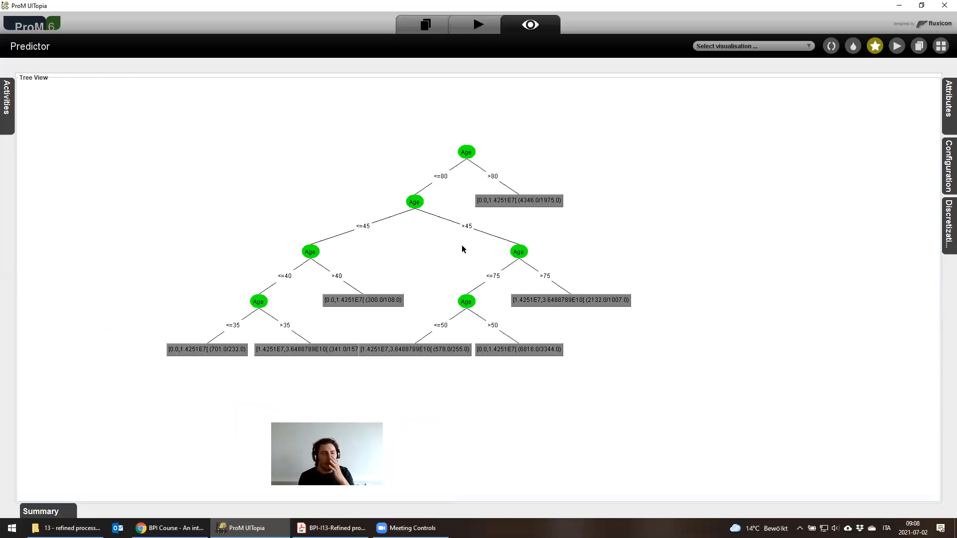
Read the task of Exercise 1-(d) in the Adobe Acrobat Reader PDF and return to ProM
key("alt+Tab")
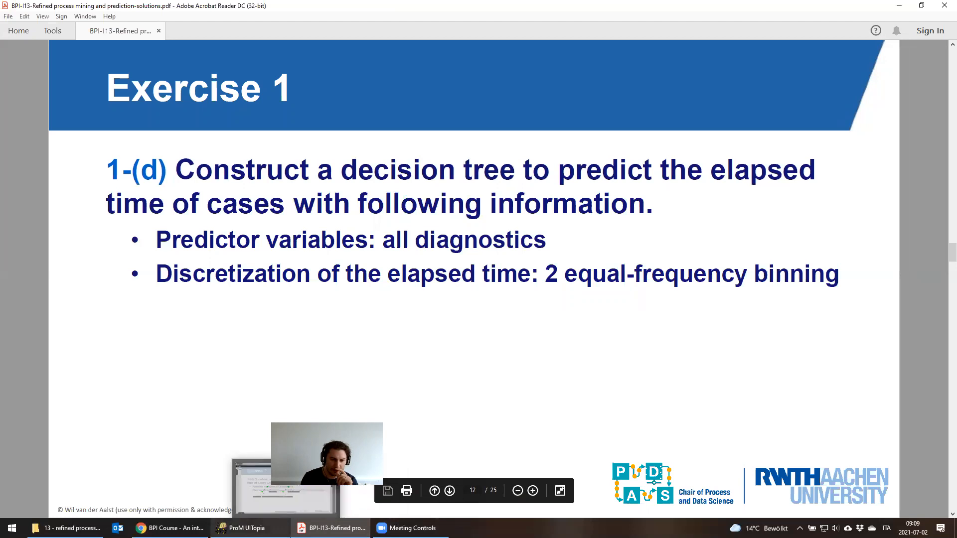
left_click(248, 529)
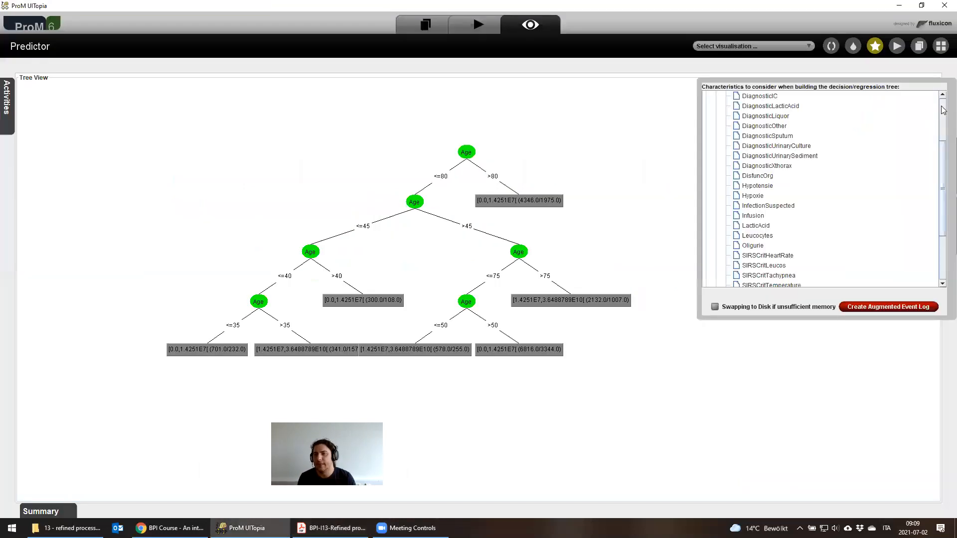
Replace Age in the characteristics with all attributes from DiagnosticArtAstrup to DiagnosticXthorax, plus ElapsedTime__in_ms_
scroll(807, 182, "up", 3)
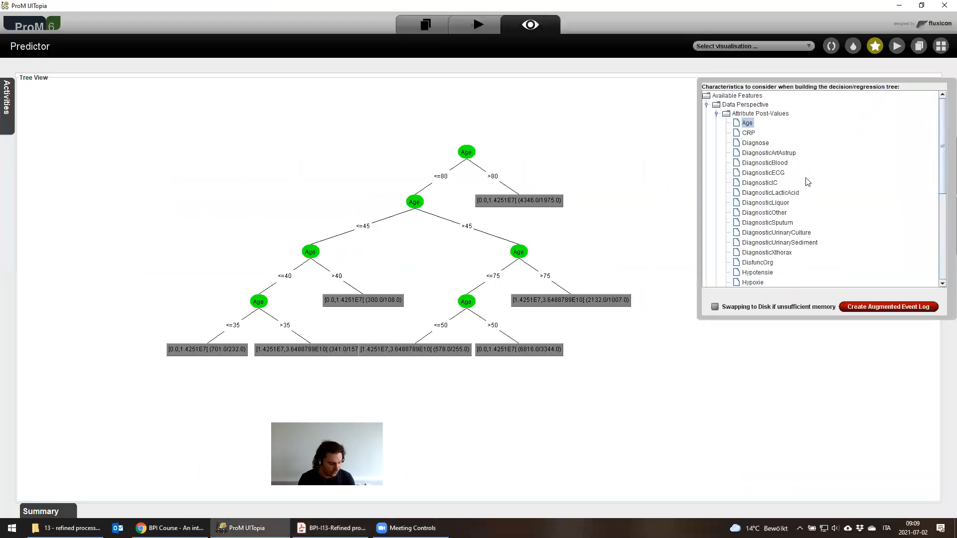
left_click(747, 123)
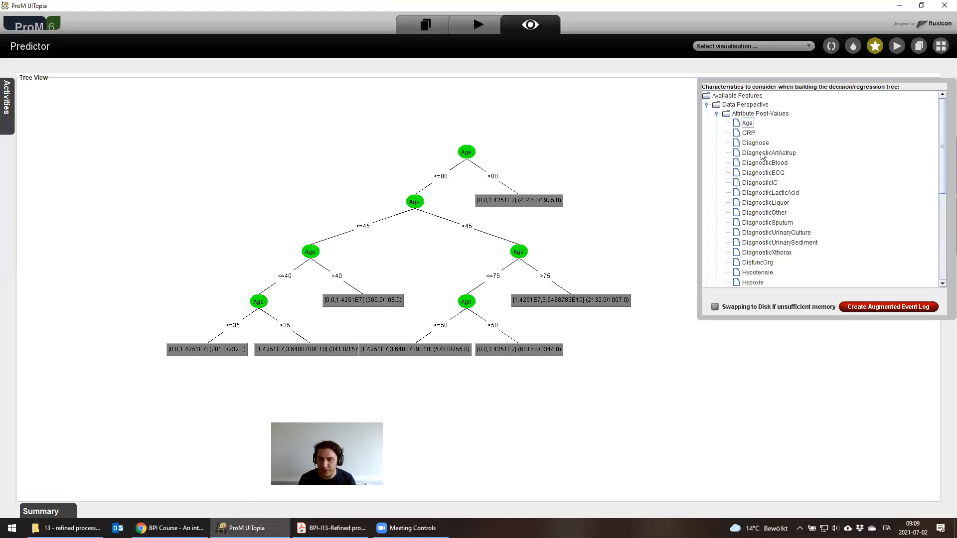
left_click(761, 156)
left_click(781, 251, "shift")
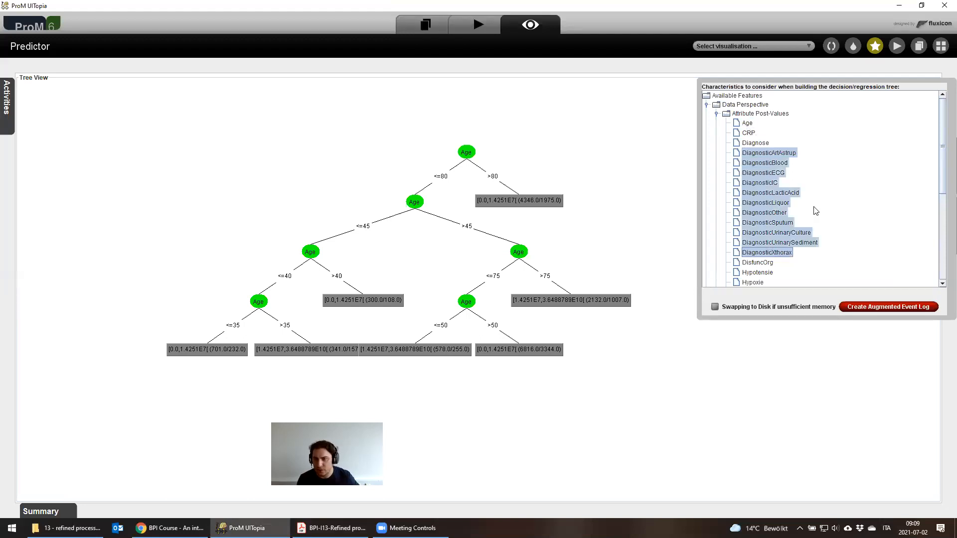
scroll(814, 214, "down", 6)
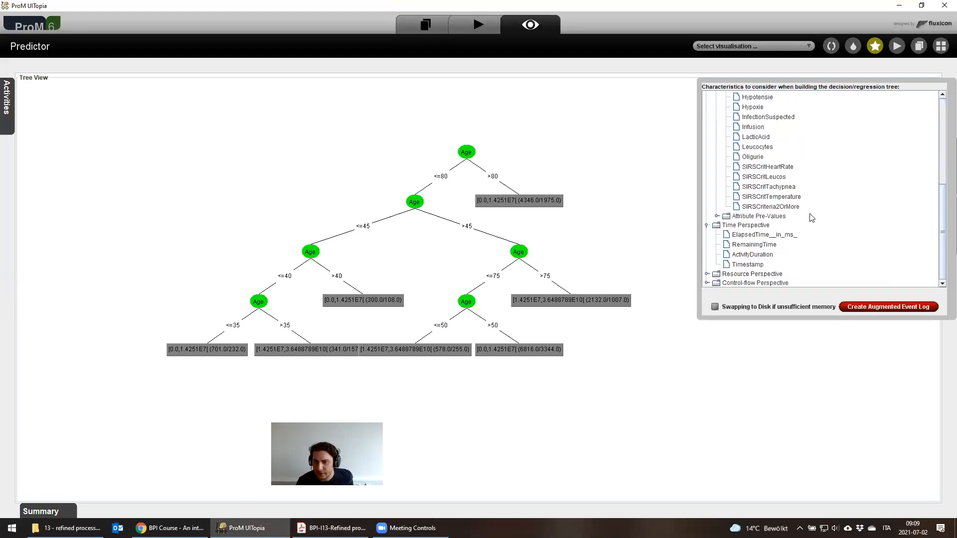
left_click(773, 235)
scroll(867, 214, "up", 2)
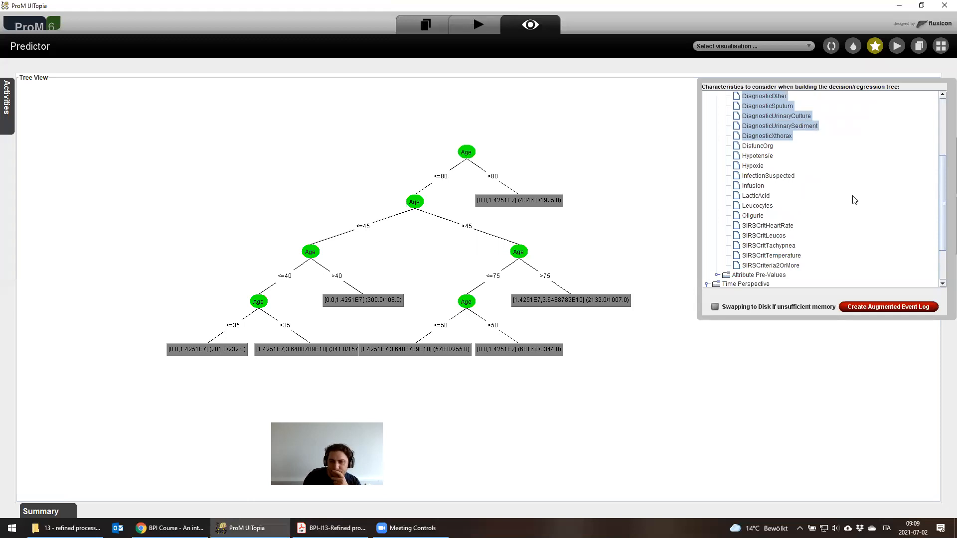
Create the augmented event log from the selected diagnostic attributes and elapsed time, and check the resulting tree's configuration and discretization
scroll(805, 197, "down", 1)
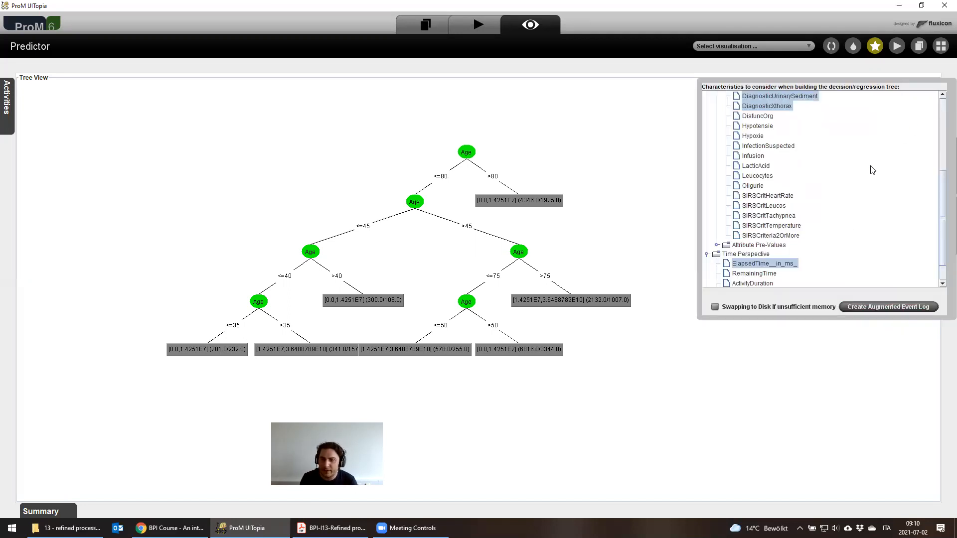
left_click(887, 306)
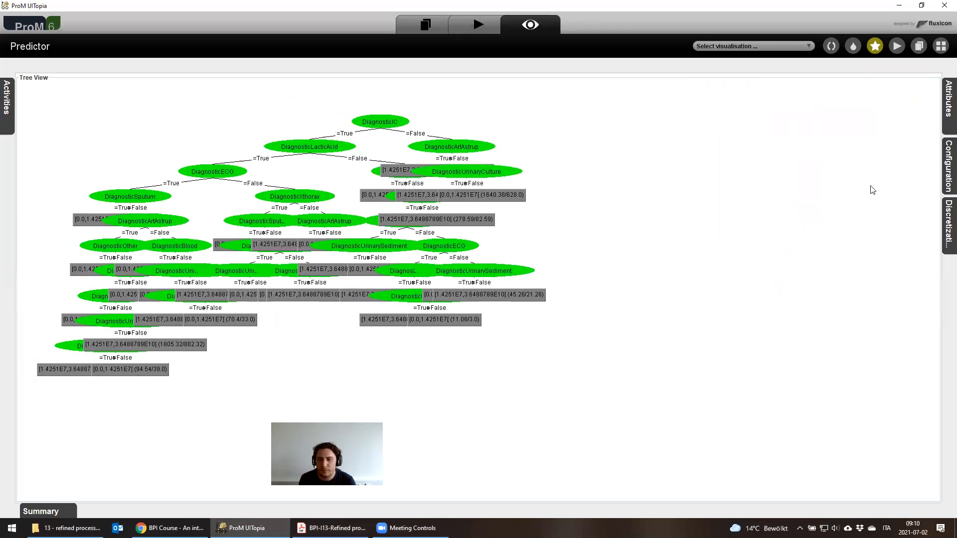
left_click(943, 167)
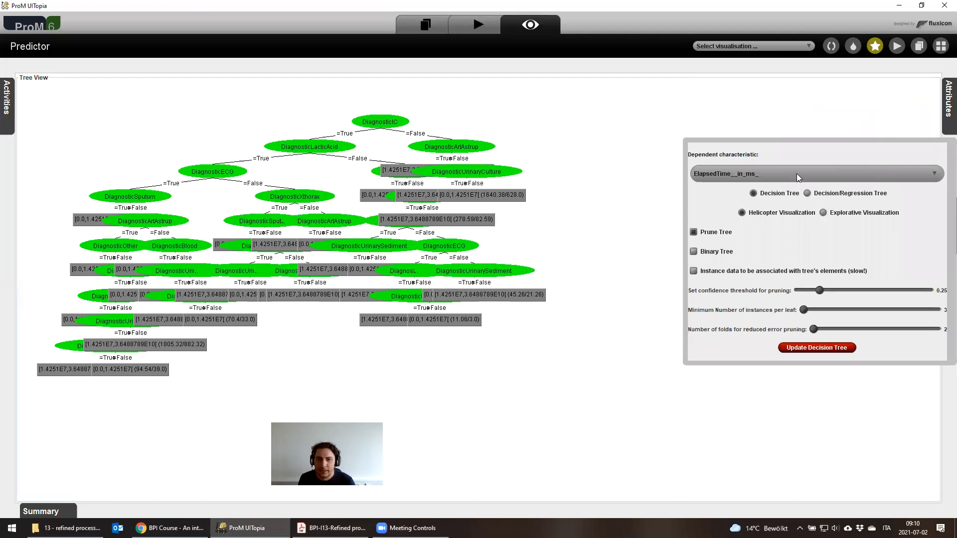
left_click(946, 277)
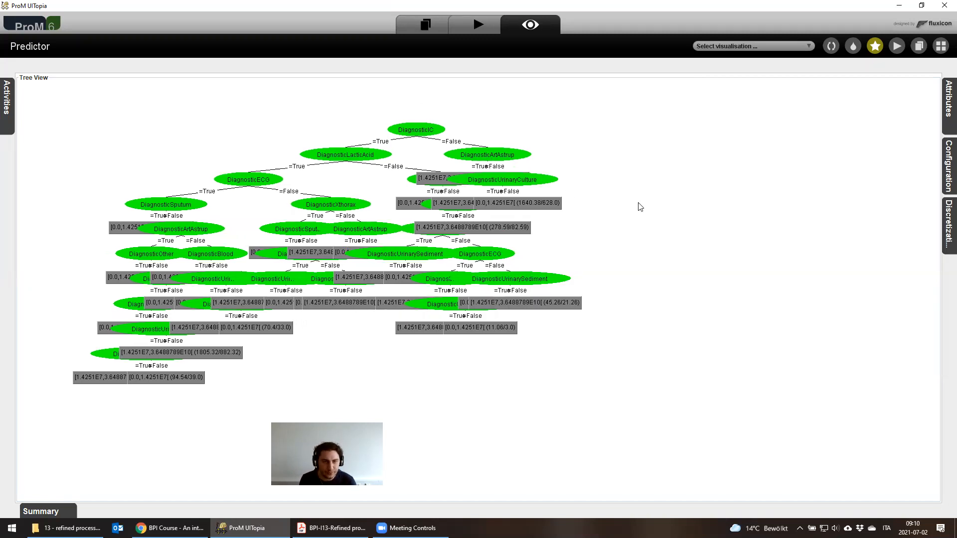
Update the decision tree with Explorative Visualization and expand the DiagnosticArtAstrup node below DiagnosticSputum and its DiagnosticOther child
mouse_move(947, 166)
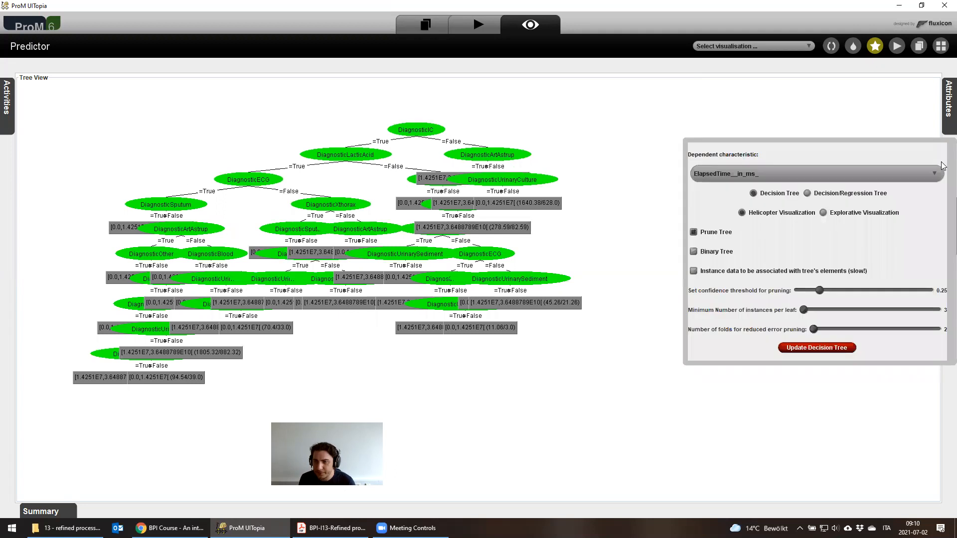
left_click(823, 213)
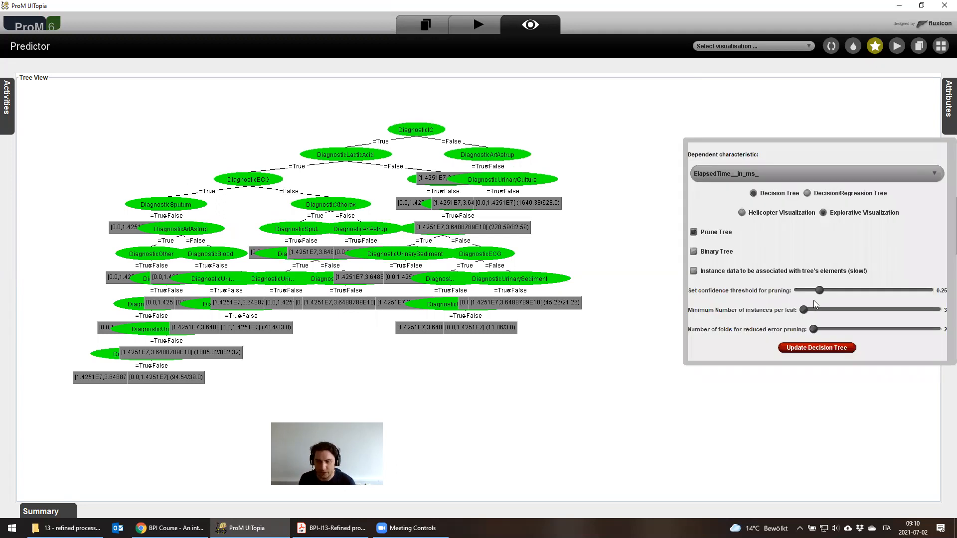
left_click(808, 348)
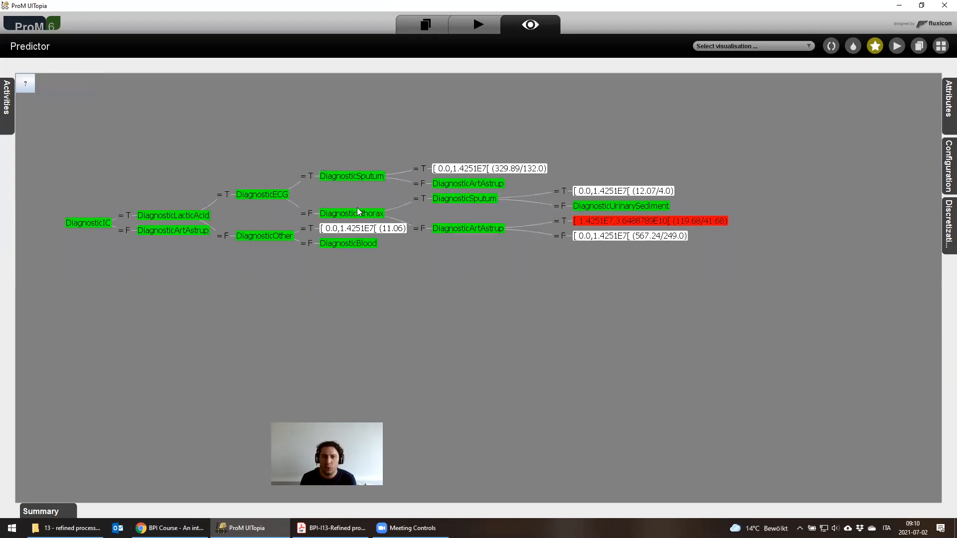
left_click(436, 185)
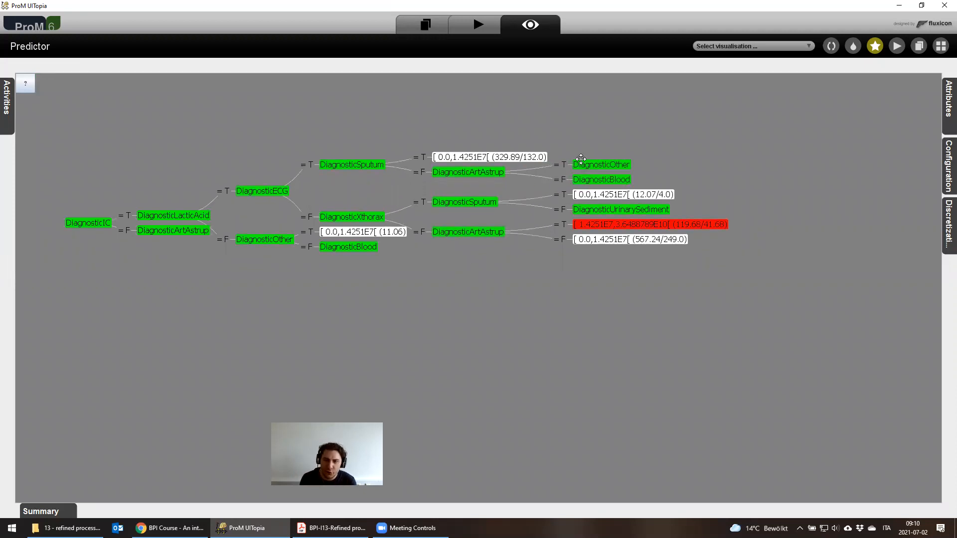
left_click(585, 166)
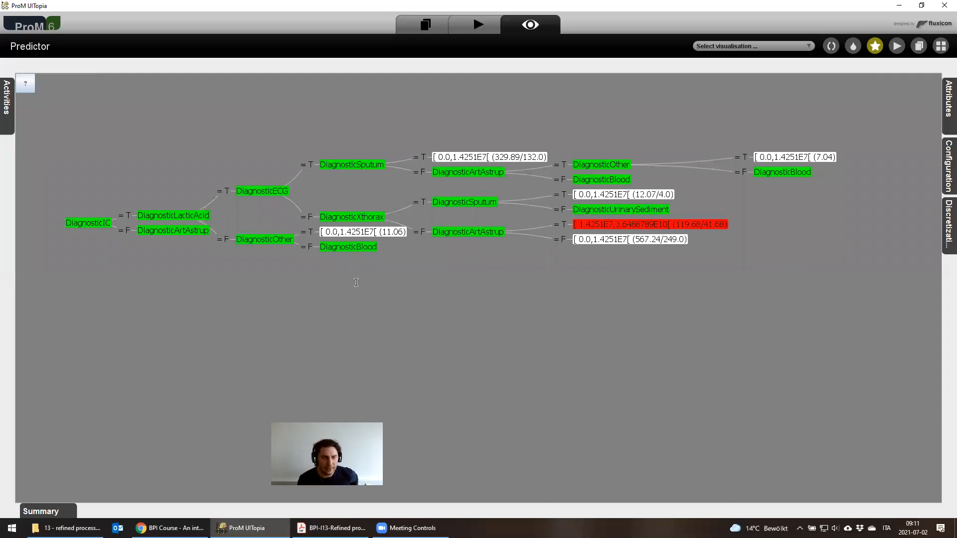
Read the Exercise 1-(d) predictor and discretization settings in the Adobe Acrobat Reader PDF and return to ProM
key("alt+Tab")
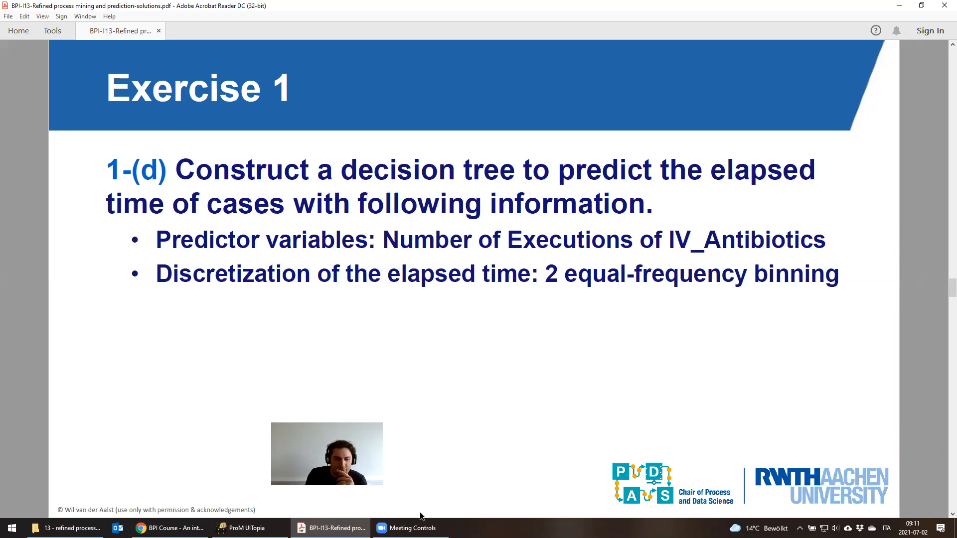
left_click(247, 528)
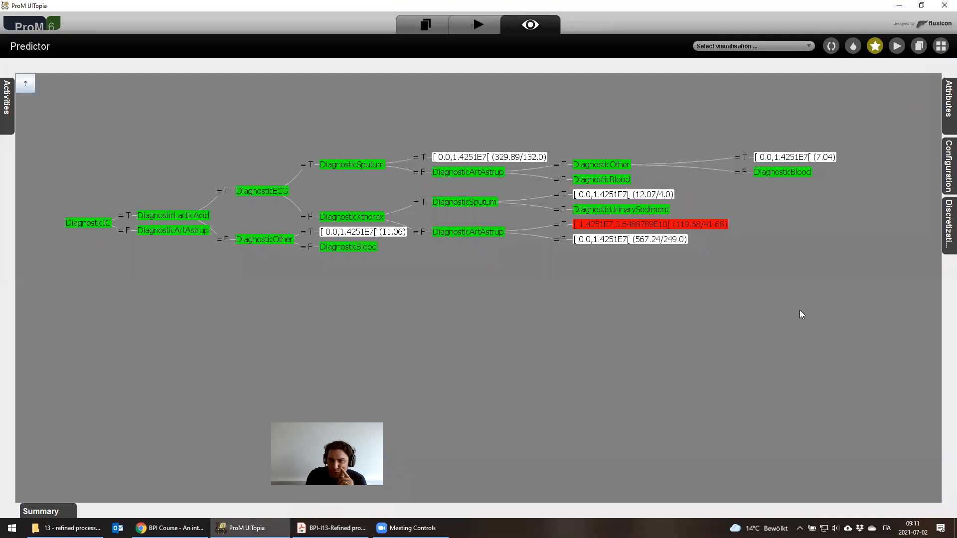
Update the decision tree with Helicopter Visualization
mouse_move(942, 192)
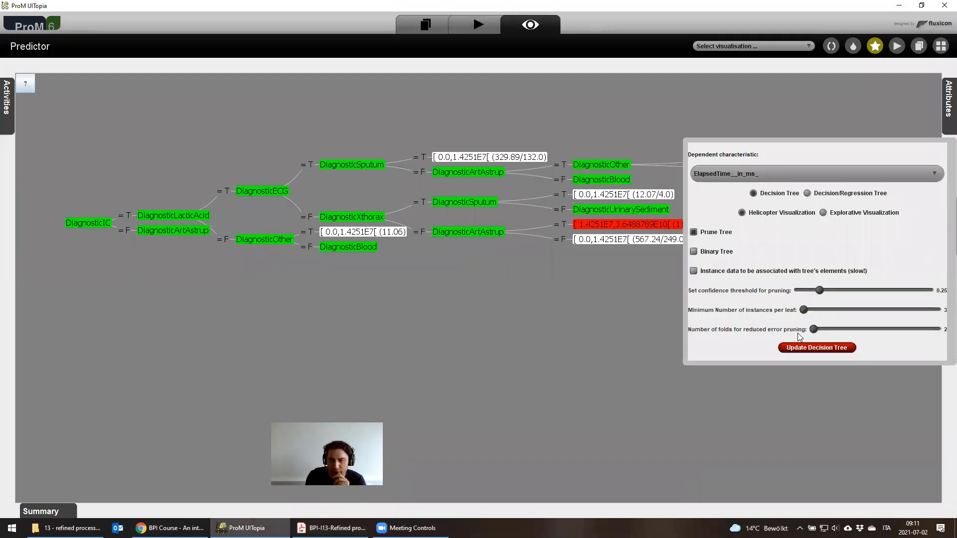
left_click(803, 348)
left_click_drag(294, 240, 512, 256)
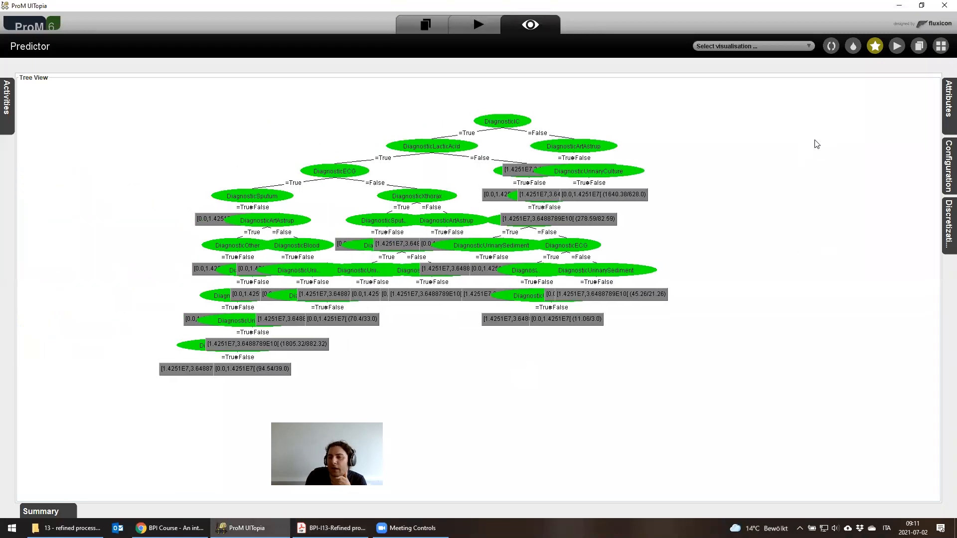
Remove the diagnostic attributes and ElapsedTime__in_ms_ from the selected characteristics
left_click(946, 89)
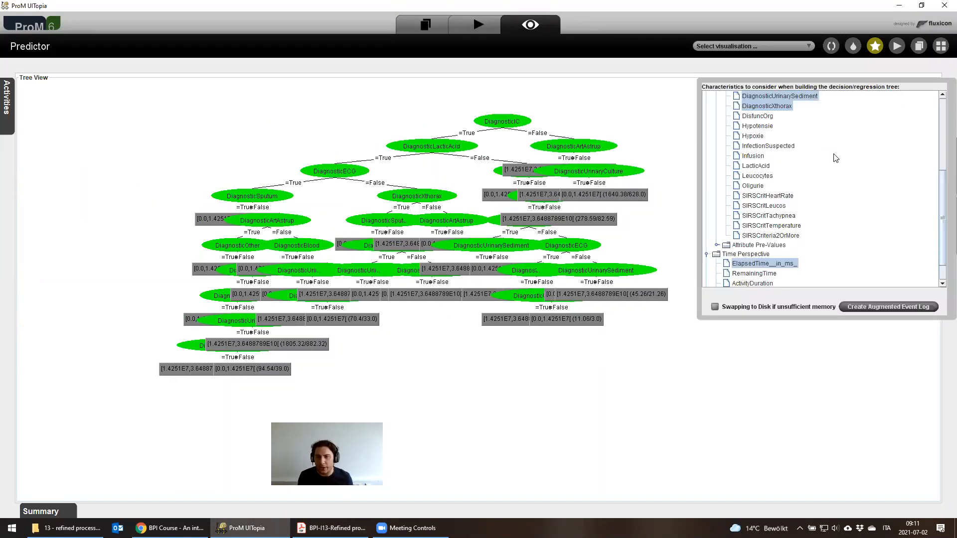
scroll(836, 159, "up", 3)
scroll(837, 159, "up", 2)
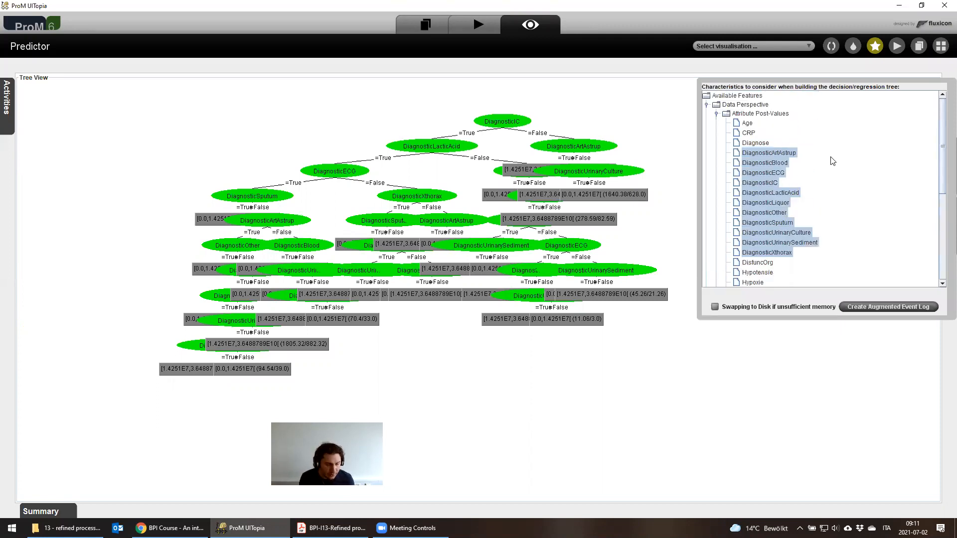
left_click(768, 252, "shift")
left_click(763, 250, "ctrl")
scroll(772, 223, "down", 2)
scroll(765, 216, "down", 3)
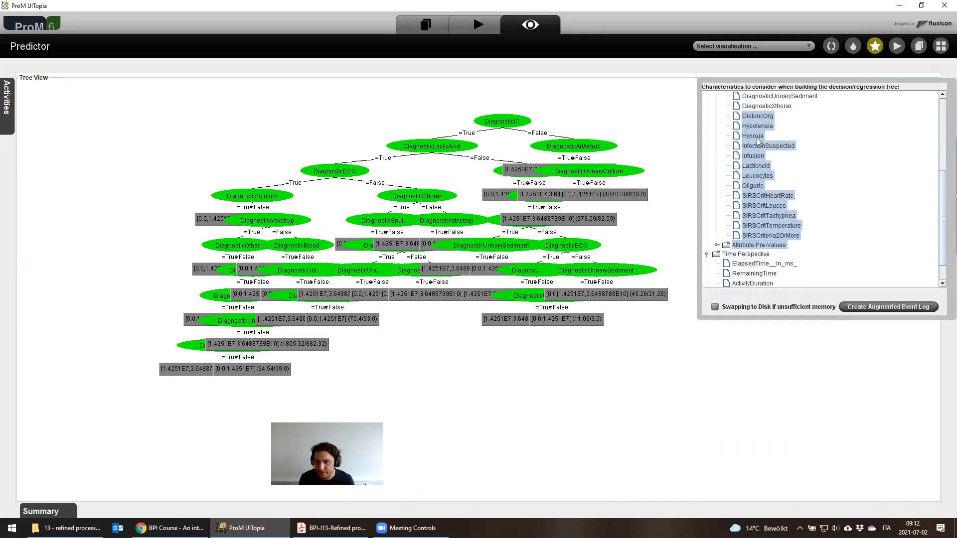
Deselect the remaining post-value attributes from DisfuncOrg to SIRSCriteria2OrMore in the characteristics list
left_click(759, 117, "ctrl")
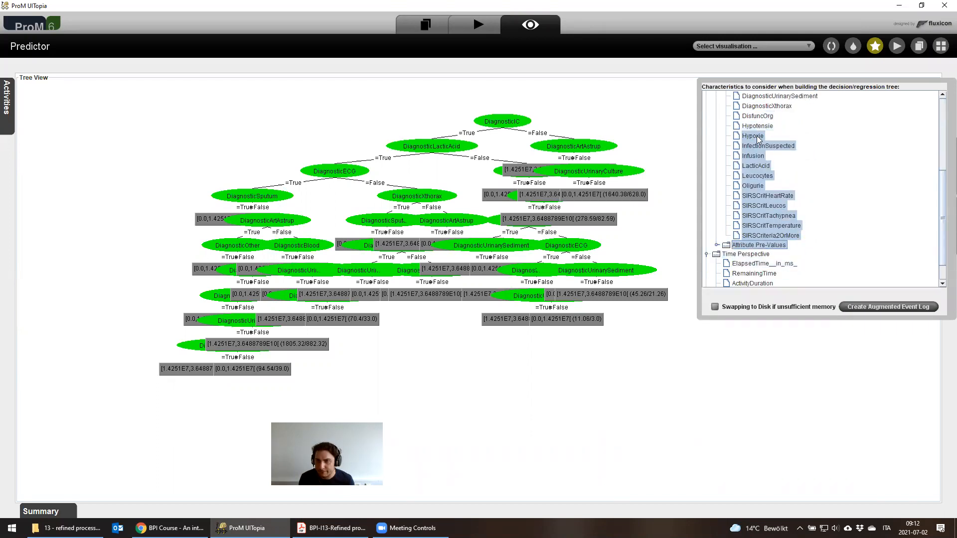
left_click(756, 136, "ctrl")
left_click(755, 146, "ctrl")
left_click(754, 156, "ctrl")
left_click(755, 165, "ctrl")
left_click(758, 175, "ctrl")
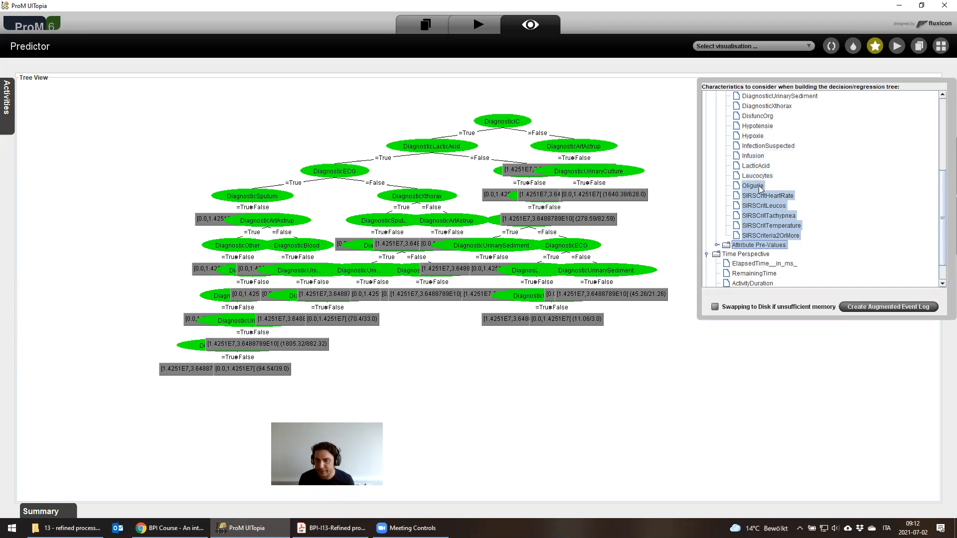
left_click(760, 185, "ctrl")
left_click(761, 196, "ctrl")
left_click(763, 205, "ctrl")
left_click(765, 216, "ctrl")
left_click(769, 225, "ctrl")
left_click(771, 235, "ctrl")
double_click(773, 244)
left_click(734, 244, "ctrl")
left_click(735, 245, "ctrl")
left_click(716, 245)
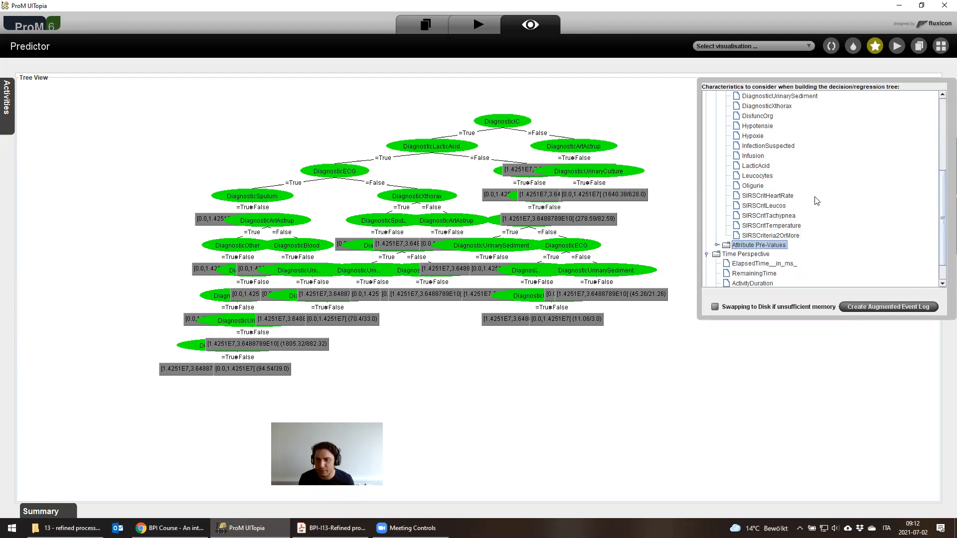
Expand the Attribute Pre-Values group in the characteristics list
scroll(831, 190, "down", 1)
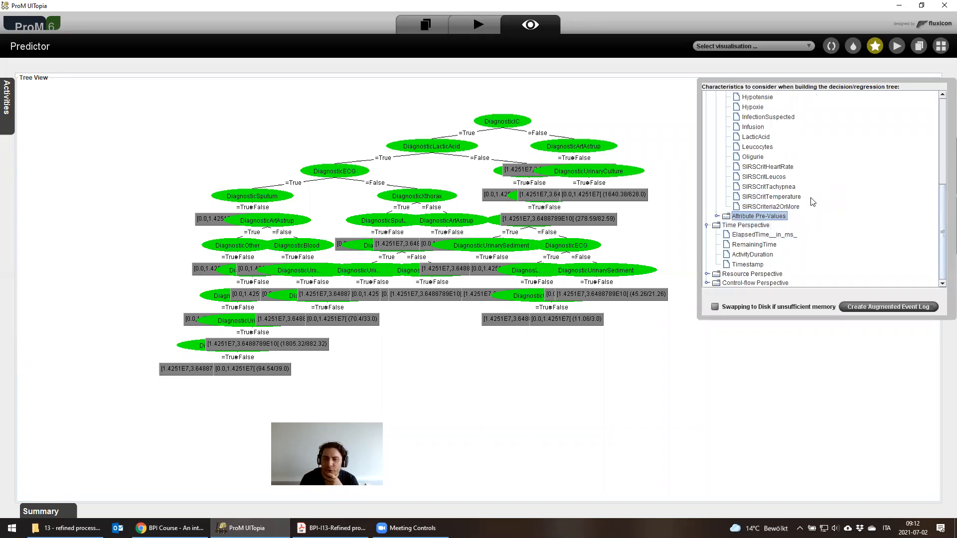
left_click(776, 198, "ctrl")
double_click(771, 217)
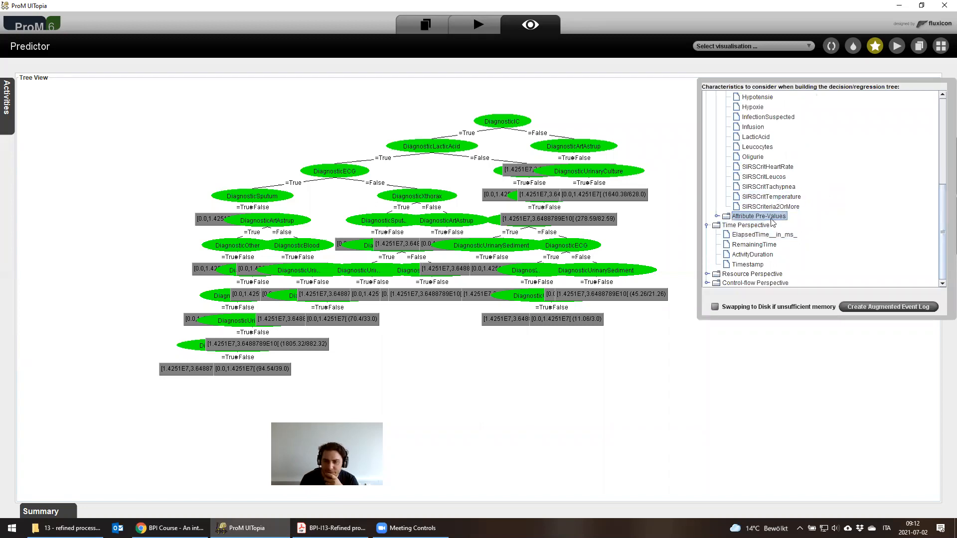
scroll(770, 222, "down", 9)
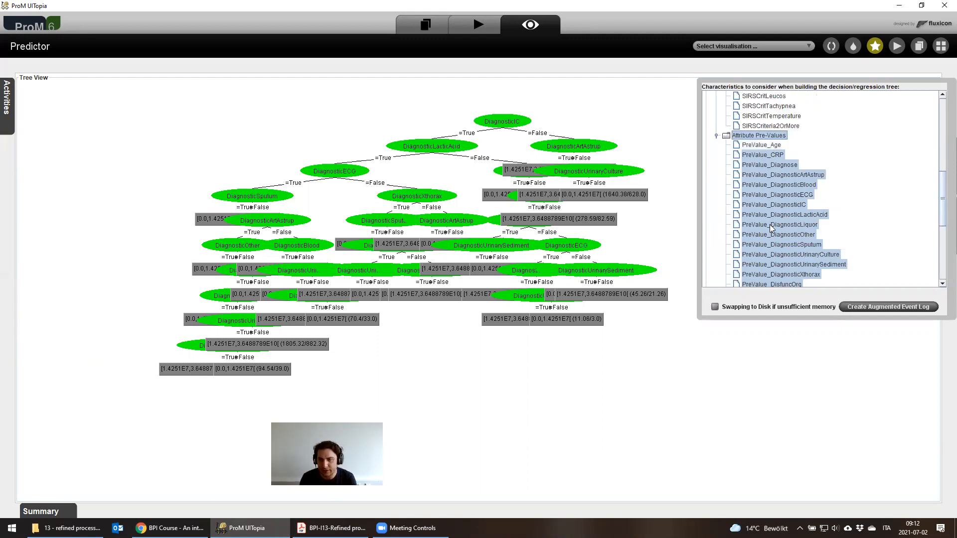
left_click(772, 227, "shift")
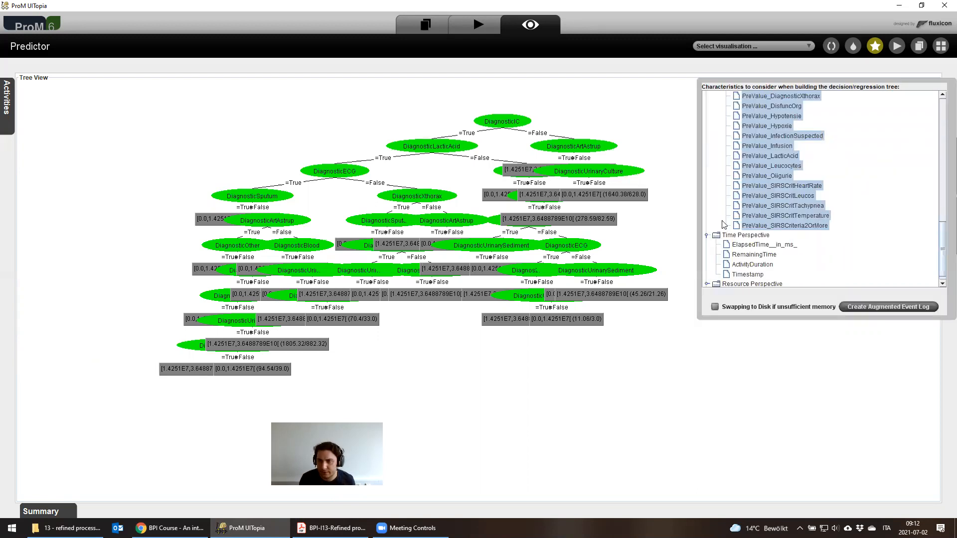
Deselect every PreValue attribute in the Attribute Pre-Values group and collapse the group
left_click(746, 225, "ctrl")
left_click(752, 215, "ctrl")
left_click(755, 206, "ctrl")
left_click(757, 196, "ctrl")
left_click(757, 186, "ctrl")
left_click(758, 176, "ctrl")
scroll(762, 149, "up", 5)
left_click(768, 115, "ctrl")
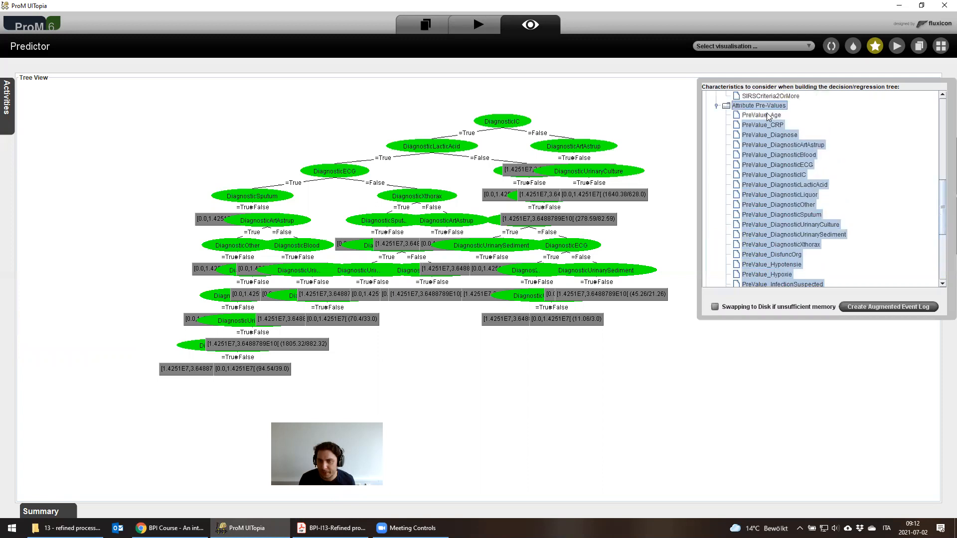
left_click(766, 125, "ctrl")
left_click(767, 135, "ctrl")
left_click(767, 145, "ctrl")
left_click(767, 155, "ctrl")
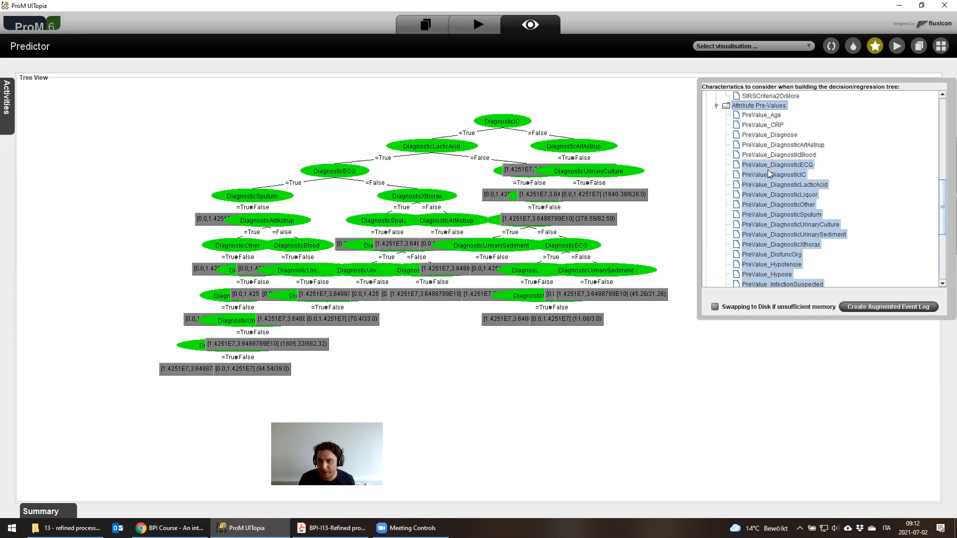
left_click(768, 169, "ctrl")
left_click(768, 175, "ctrl")
left_click(768, 185, "ctrl")
left_click(768, 195, "ctrl")
left_click(769, 205, "ctrl")
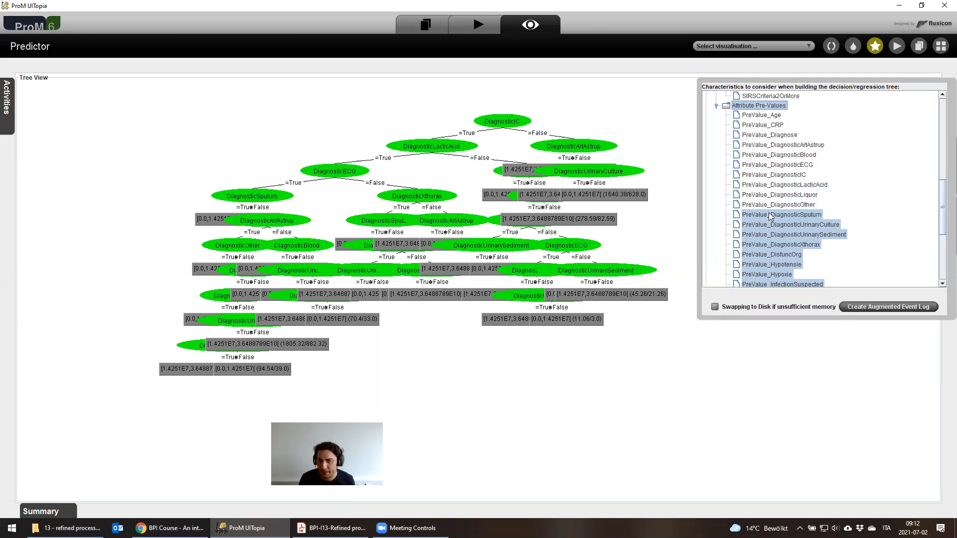
left_click(770, 215, "ctrl")
left_click(770, 225, "ctrl")
left_click(771, 235, "ctrl")
left_click(770, 245, "ctrl")
left_click(770, 255, "ctrl")
left_click(770, 265, "ctrl")
left_click(771, 275, "ctrl")
scroll(777, 264, "down", 2)
left_click(779, 225, "ctrl")
left_click(780, 236, "ctrl")
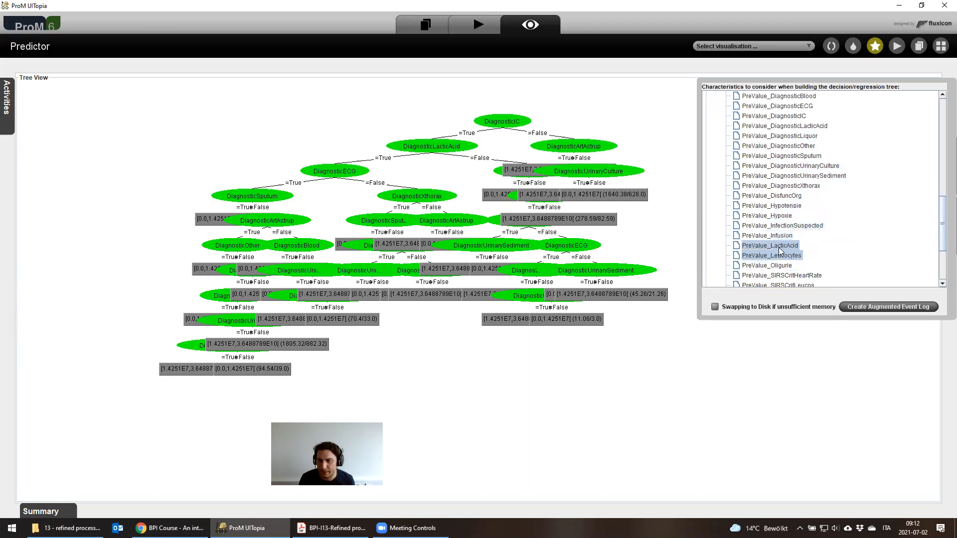
left_click(780, 247, "ctrl")
left_click(780, 255, "ctrl")
scroll(795, 224, "down", 4)
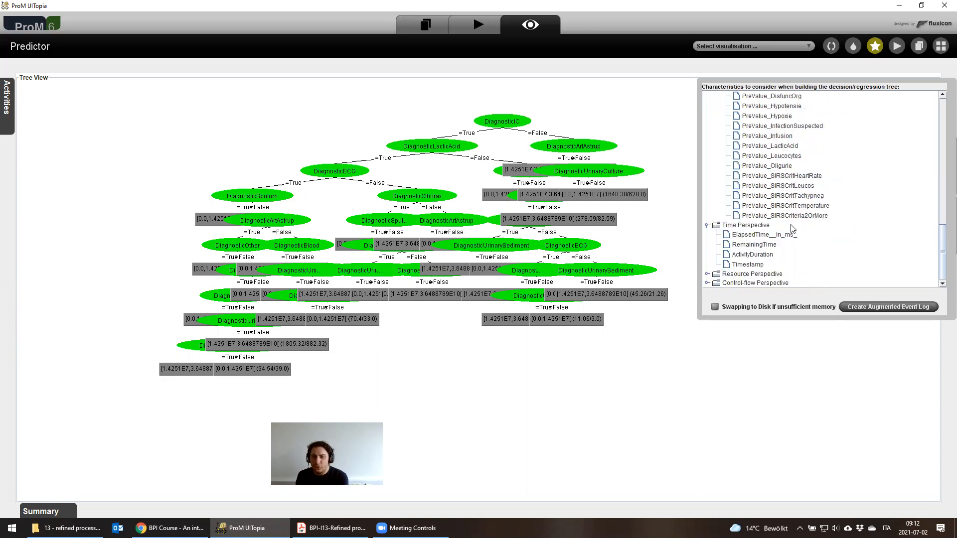
scroll(808, 200, "up", 8)
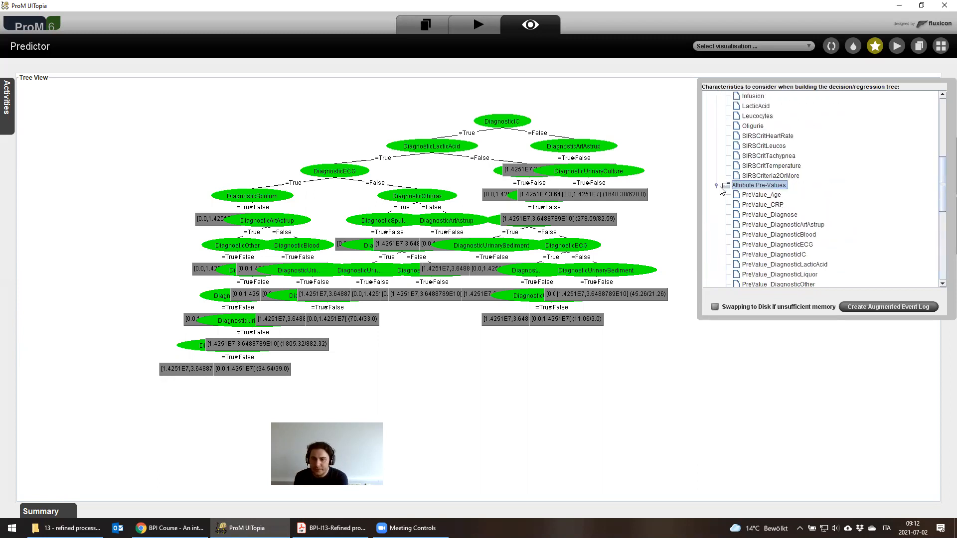
left_click(716, 186)
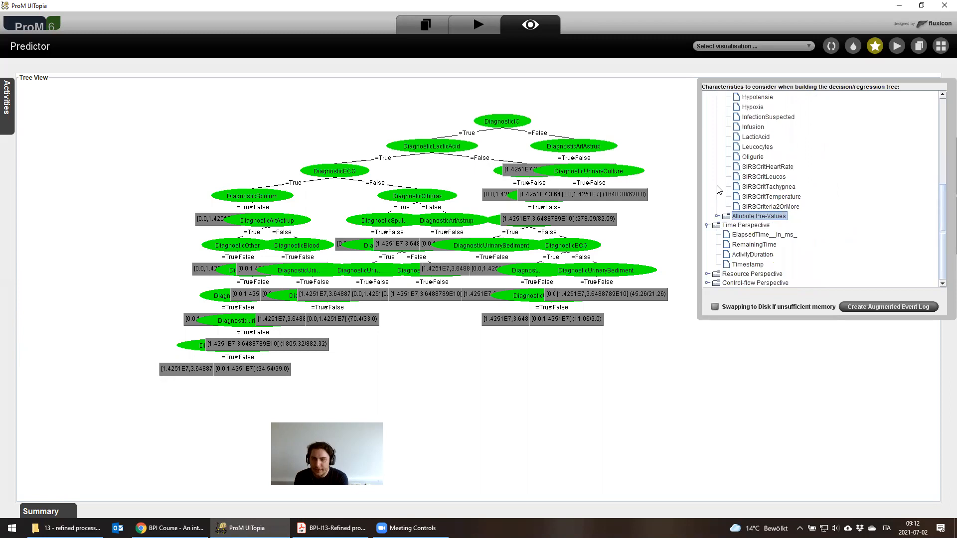
Select NumExecution_IV_Antibiotics and ElapsedTime__in_ms_ as the characteristics and create the augmented event log
left_click(706, 282)
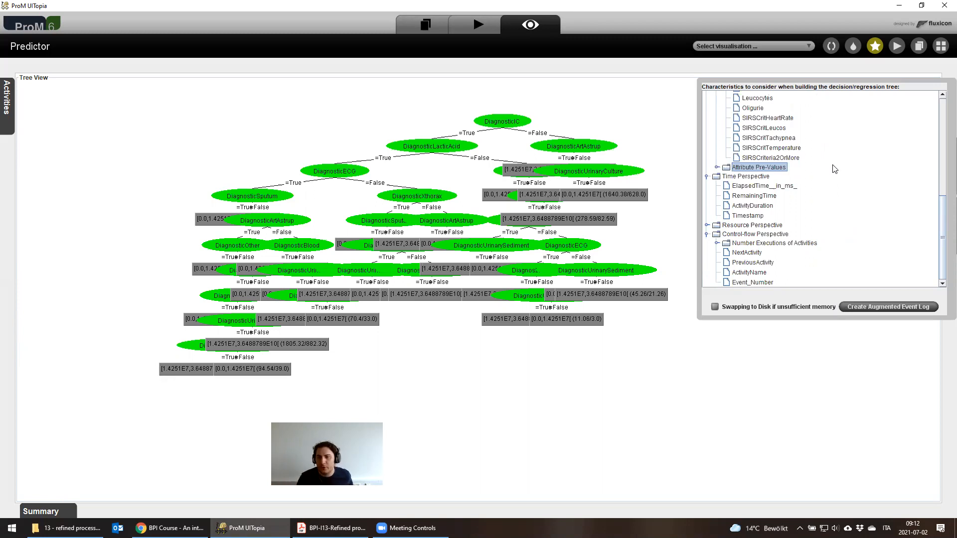
left_click(716, 244)
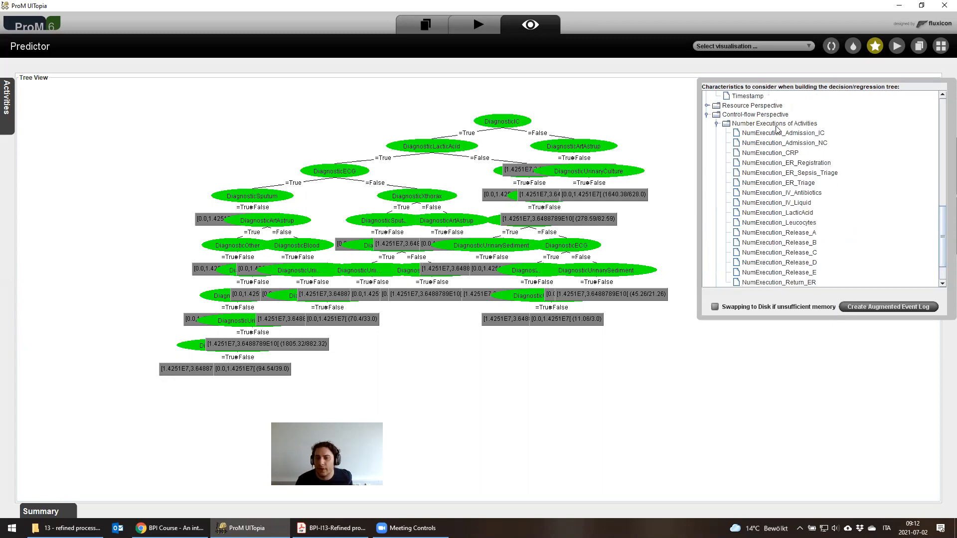
left_click(780, 196)
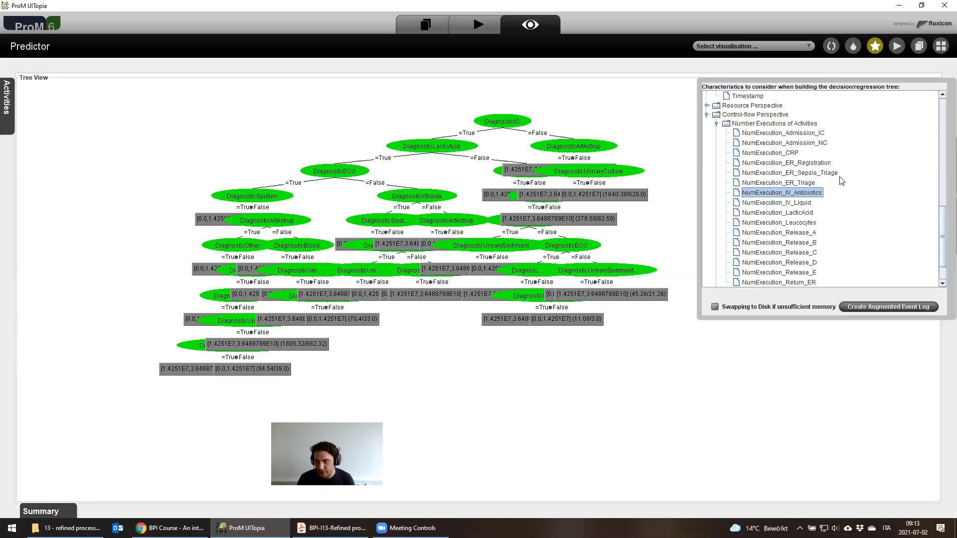
scroll(841, 180, "up", 2)
left_click(785, 128, "ctrl")
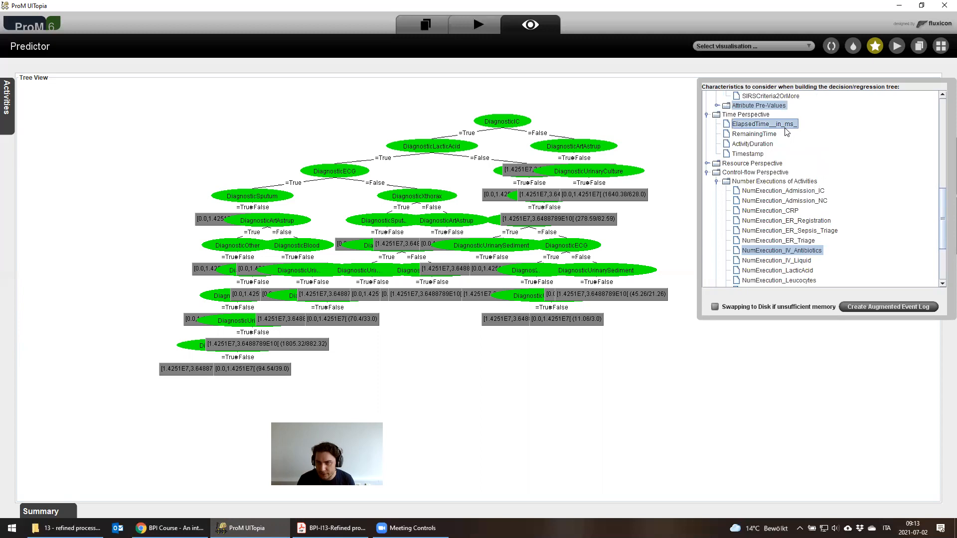
left_click(862, 307)
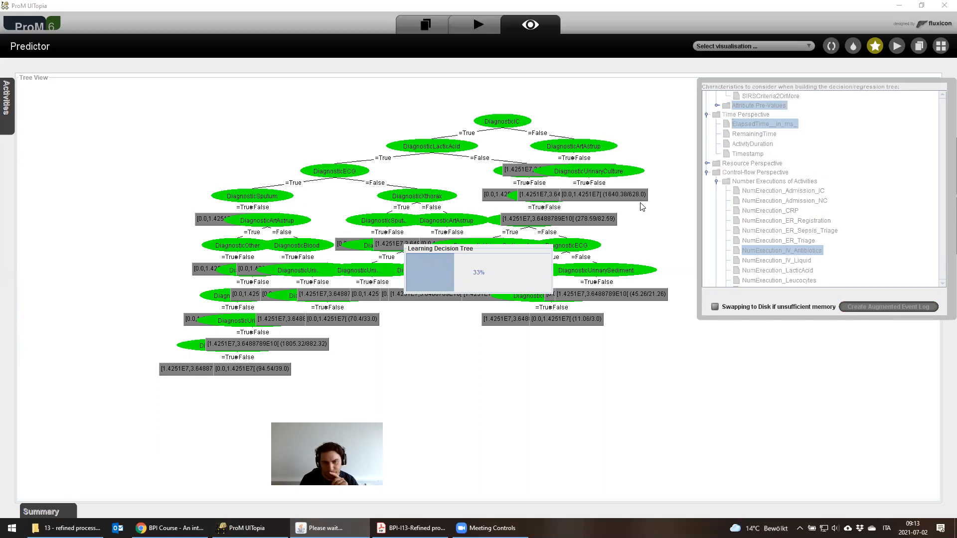
Inspect the decision tree built on NumExecution_IV_Antibiotics, along with its discretization and summary
left_click_drag(112, 238, 344, 253)
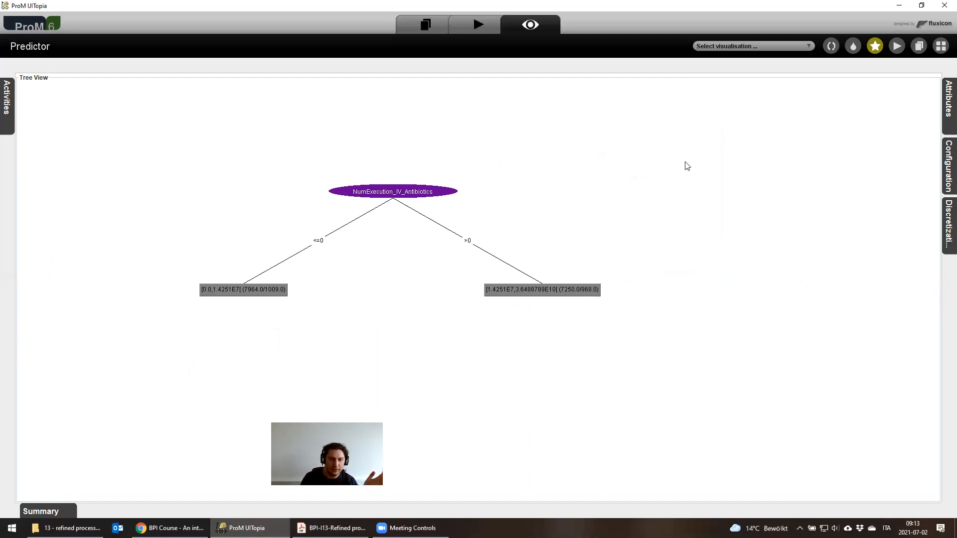
left_click_drag(487, 256, 497, 250)
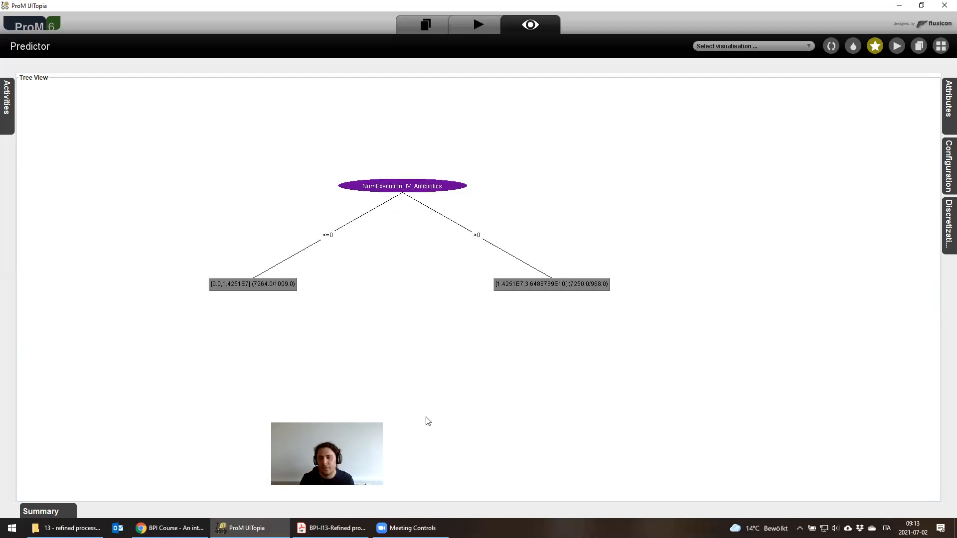
left_click(946, 220)
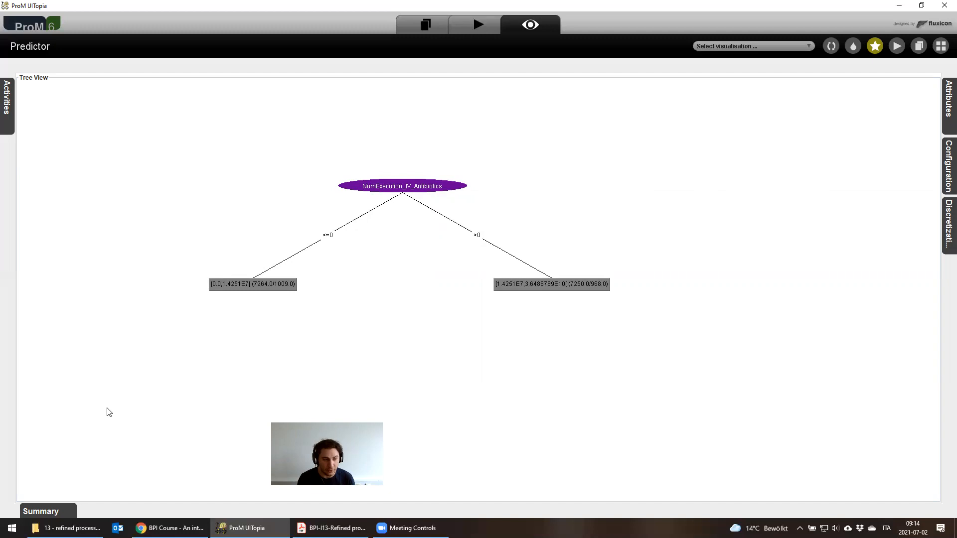
left_click(55, 513)
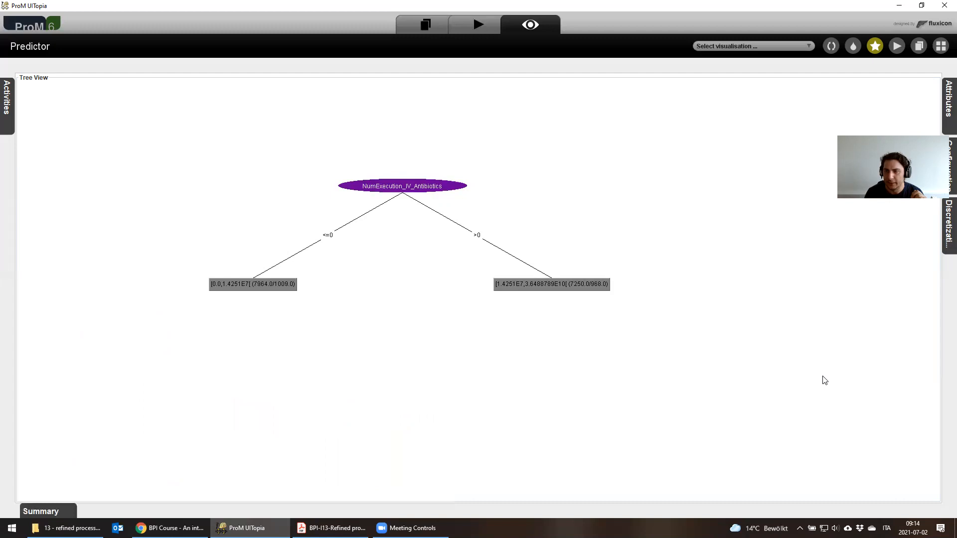
Switch to the exercise PDF in Acrobat Reader and read the task on the Exercise 2-(a) slide
left_click(343, 526)
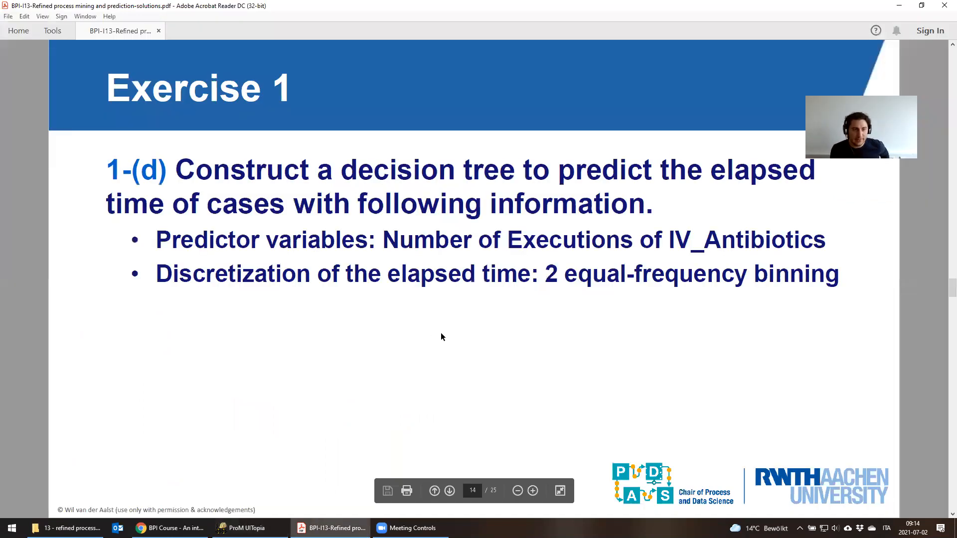
scroll(441, 333, "down", 4)
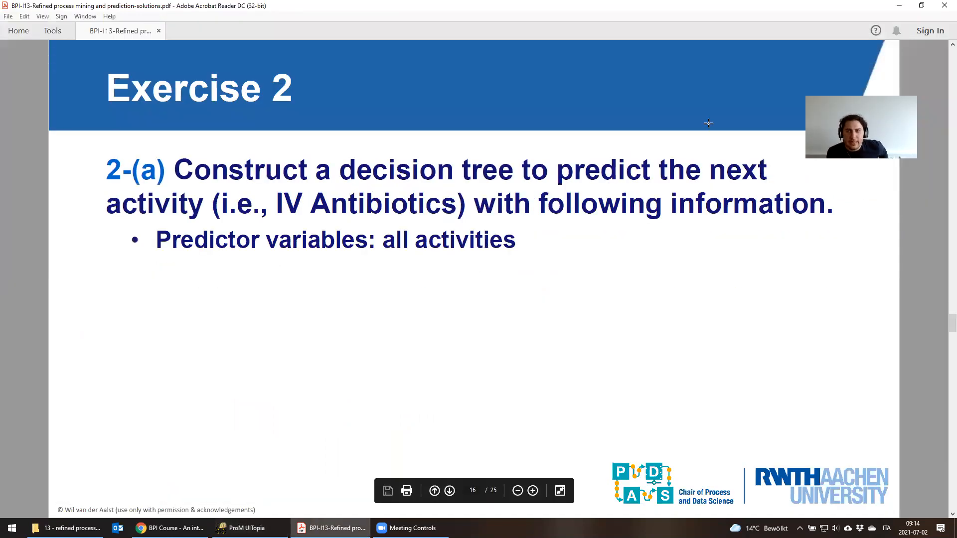
left_click_drag(817, 117, 833, 110)
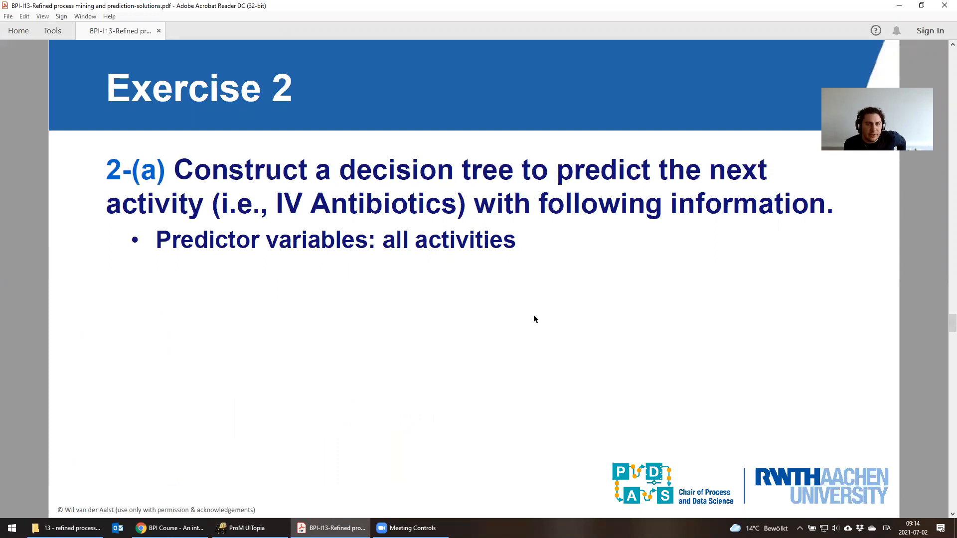
scroll(523, 299, "down", 1)
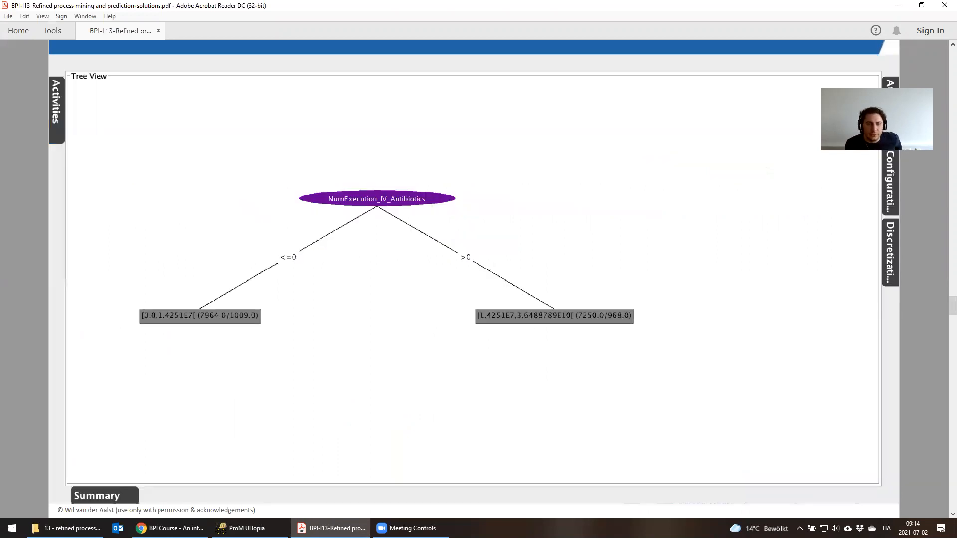
scroll(492, 267, "down", 1)
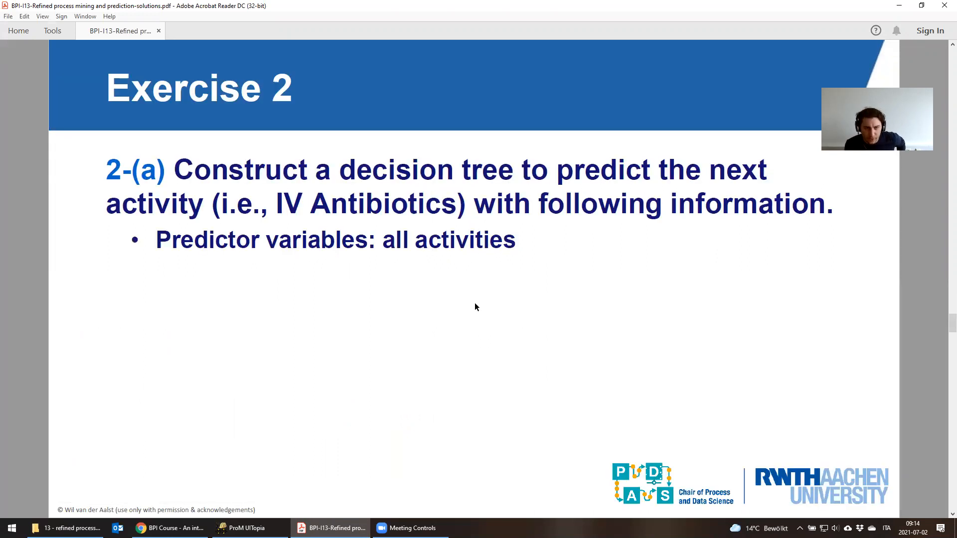
scroll(464, 303, "up", 1)
scroll(465, 304, "down", 1)
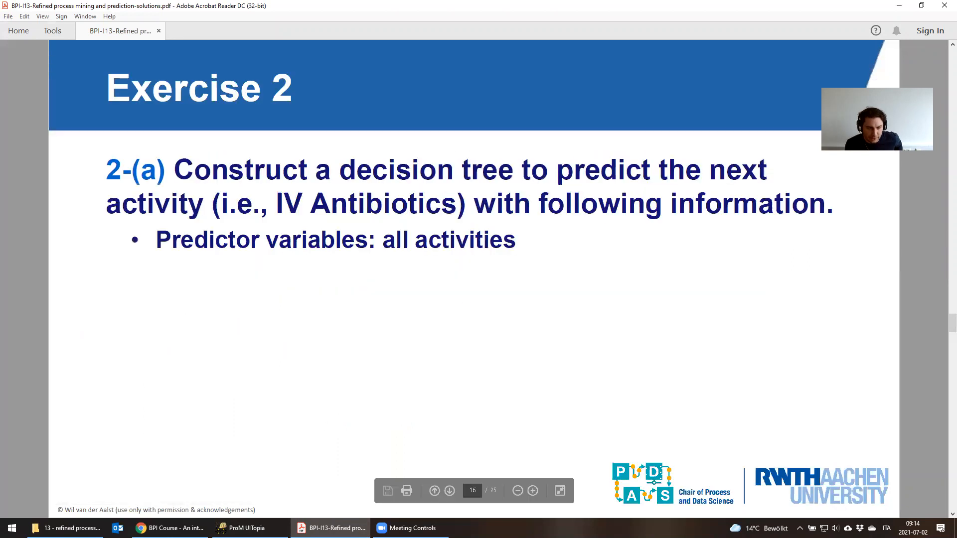
Switch back to ProM and deselect ElapsedTime__in_ms_ and NumExecution_IV_Antibiotics in the characteristics list
left_click(247, 528)
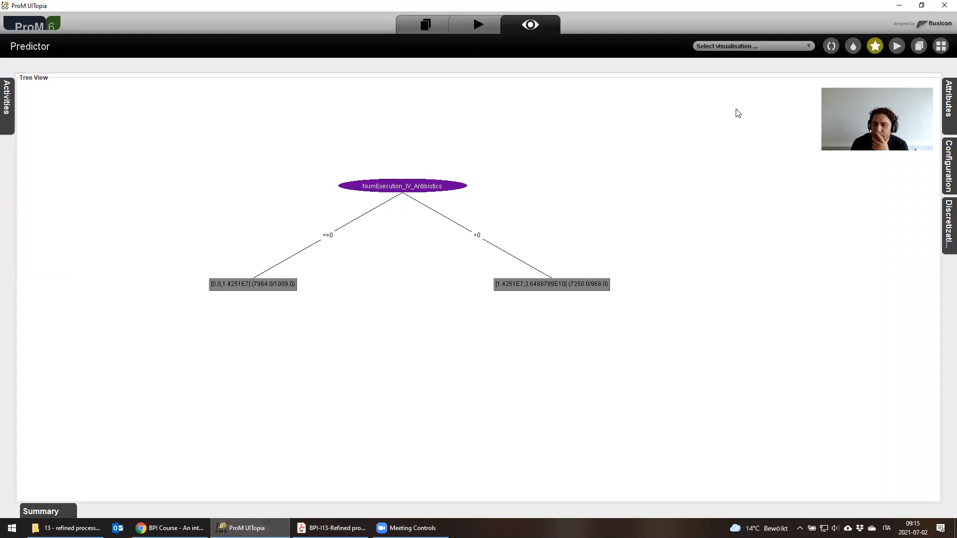
left_click(943, 109)
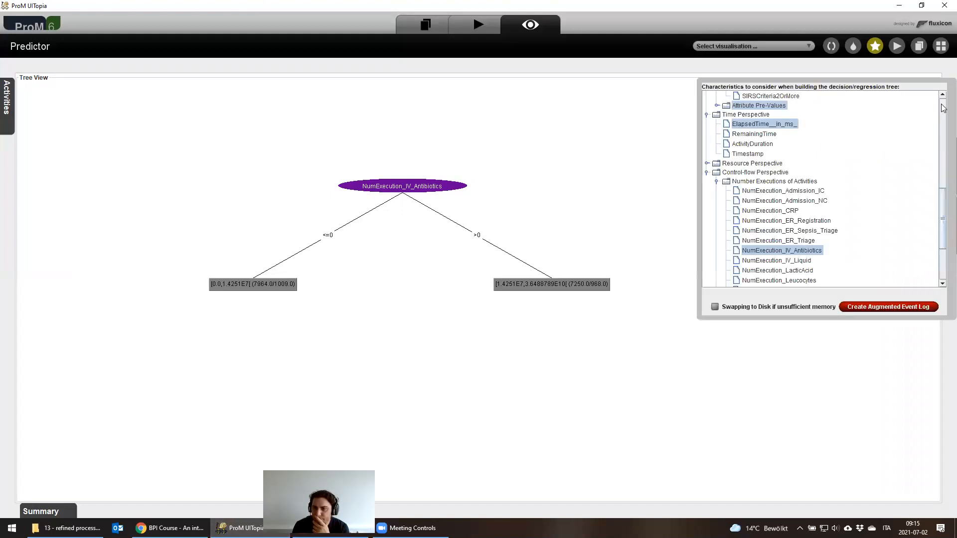
left_click(787, 125)
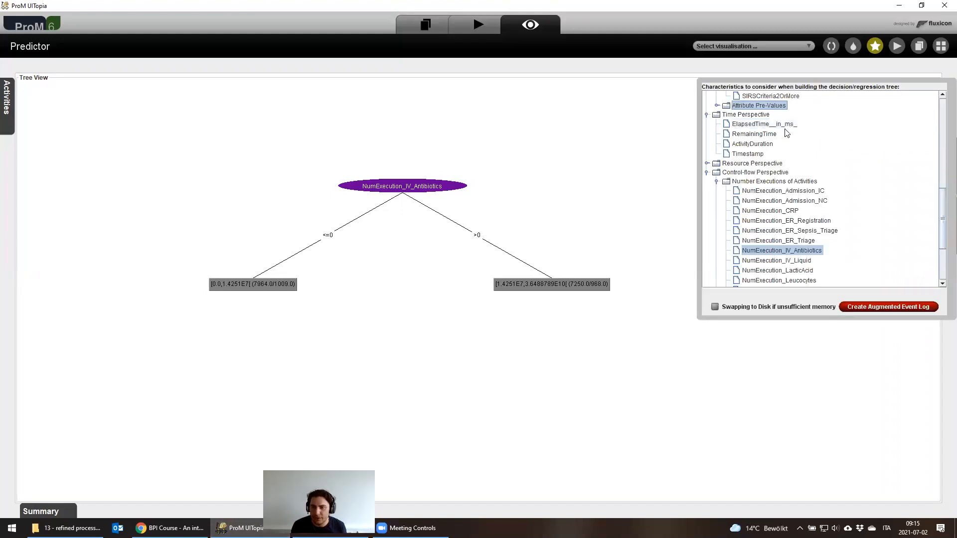
left_click(786, 251)
Select all Attribute Post-Values from Age to SIRSCriteria2OrMore and collapse the Number Executions of Activities group
scroll(802, 188, "up", 6)
scroll(802, 187, "up", 5)
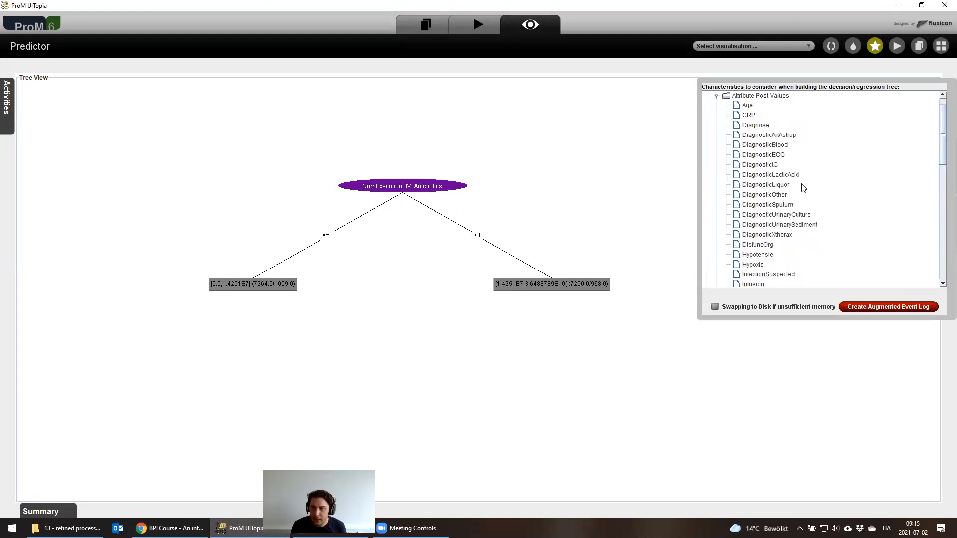
scroll(782, 151, "down", 5)
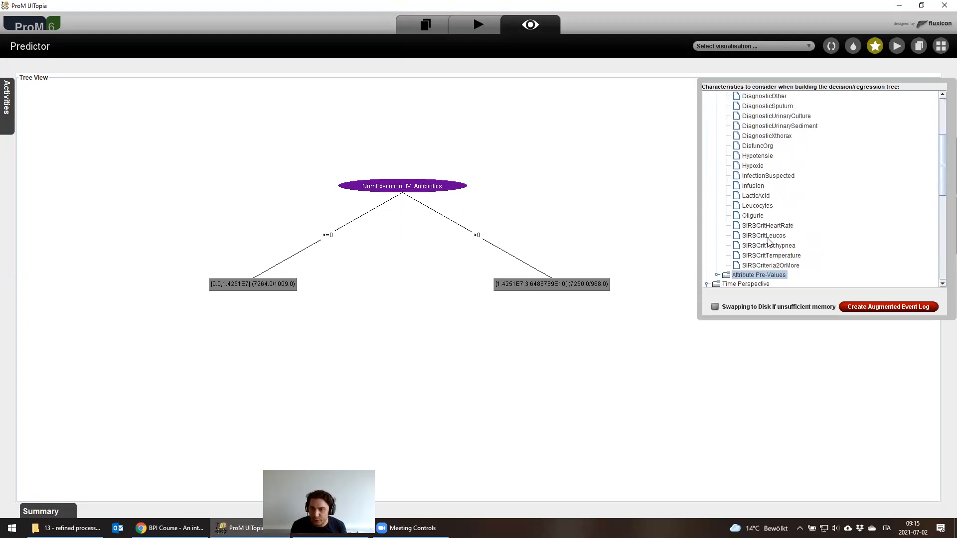
left_click(765, 264, "shift")
scroll(865, 181, "up", 4)
scroll(865, 182, "down", 10)
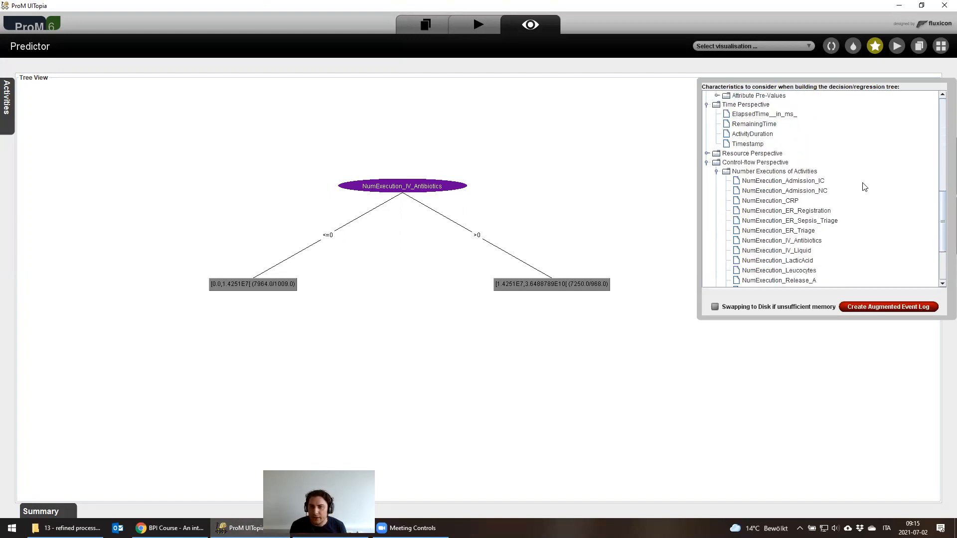
left_click(717, 172)
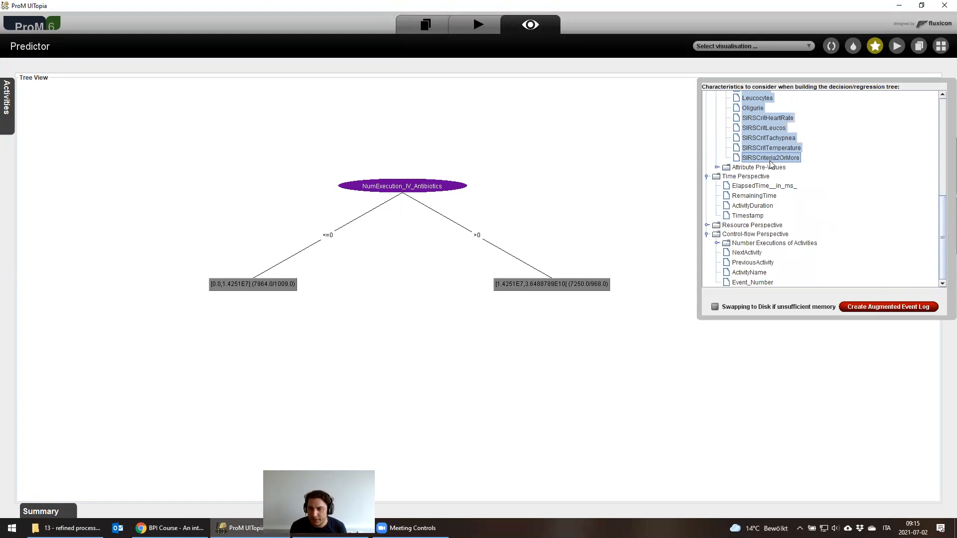
scroll(838, 168, "up", 3)
scroll(838, 168, "down", 3)
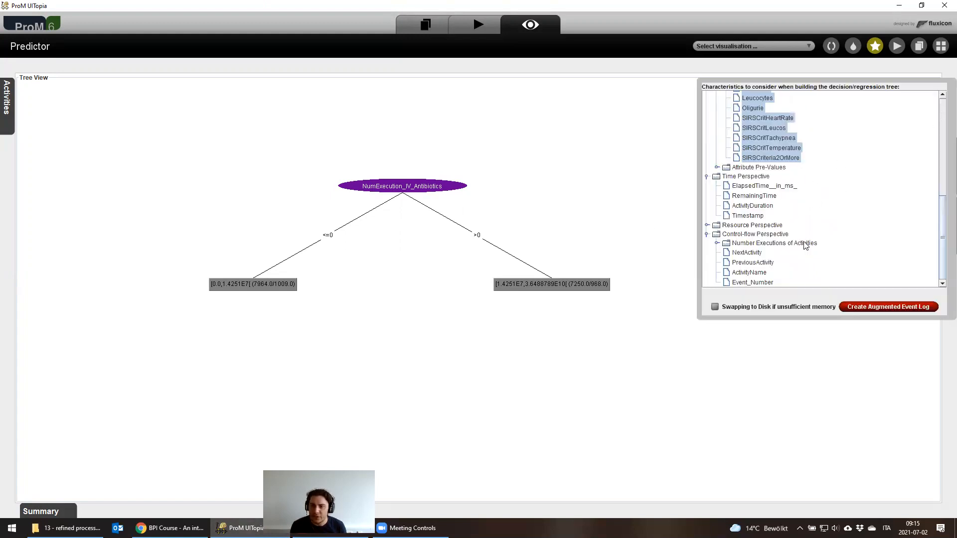
Add NextActivity to the selected characteristics and review the full selection
left_click(761, 253, "ctrl")
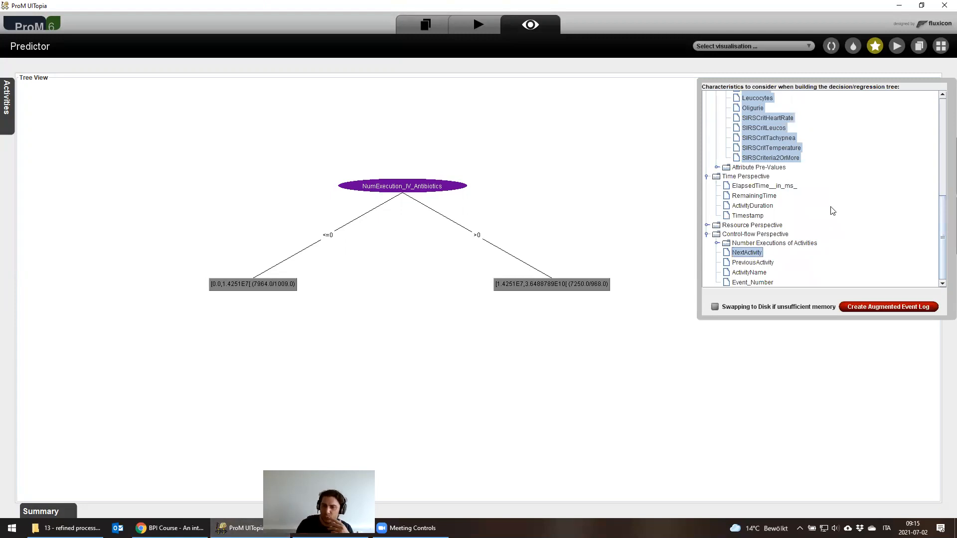
scroll(858, 172, "up", 10)
scroll(855, 174, "down", 7)
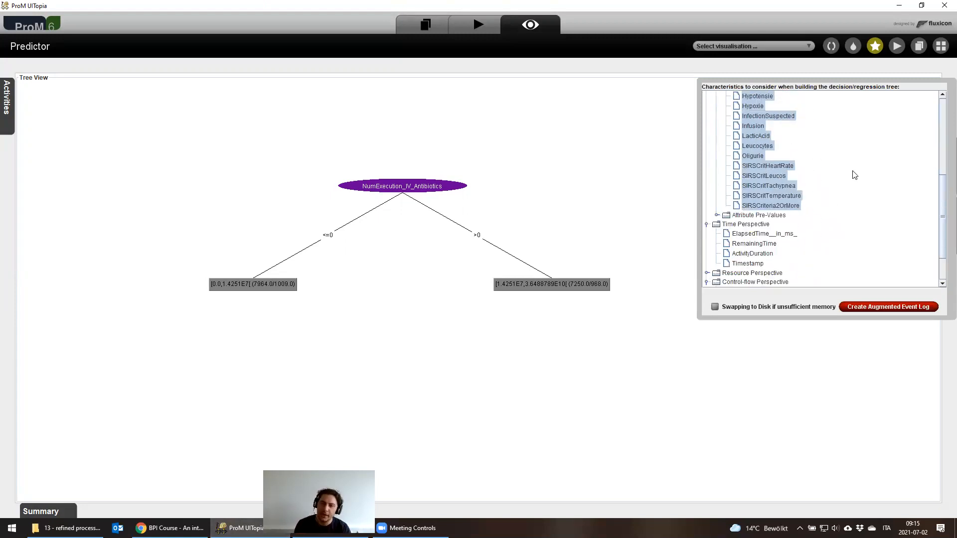
scroll(856, 174, "up", 4)
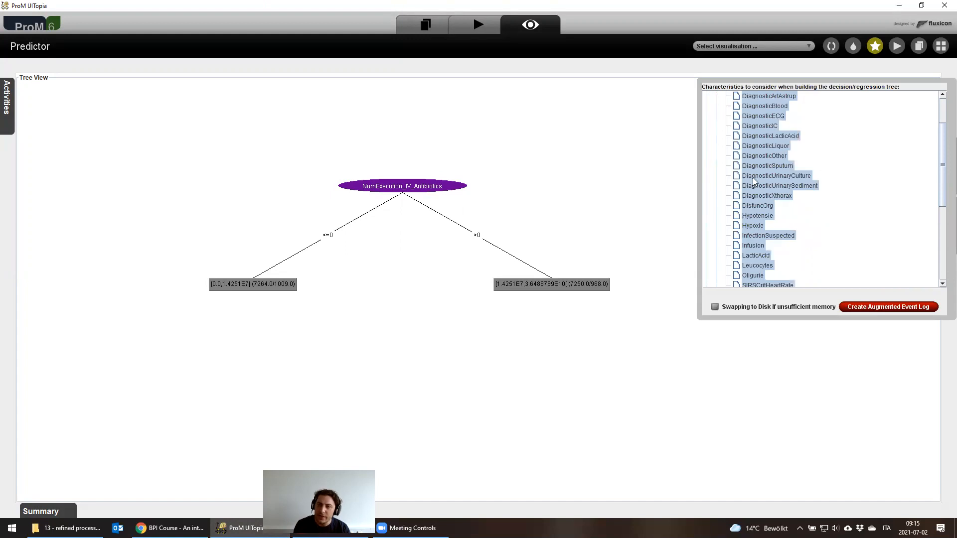
scroll(862, 230, "down", 5)
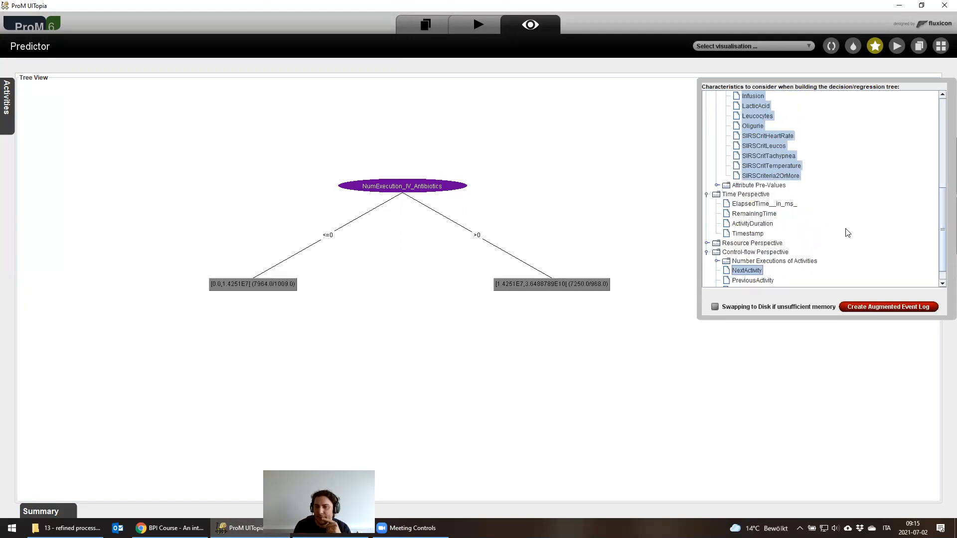
Create the augmented event log, reviewing the NextActivity value list and accepting it with all activities included
left_click(868, 305)
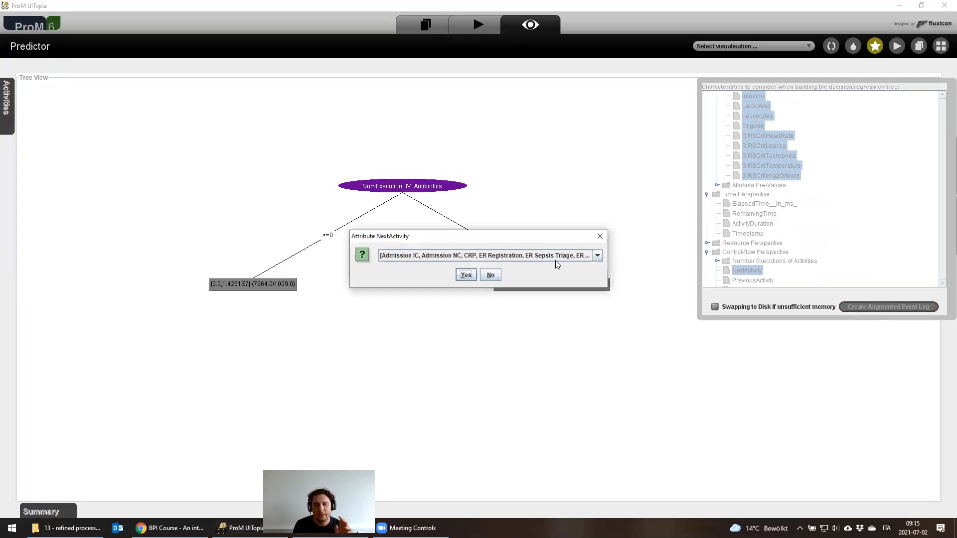
left_click(555, 259)
scroll(562, 323, "down", 10)
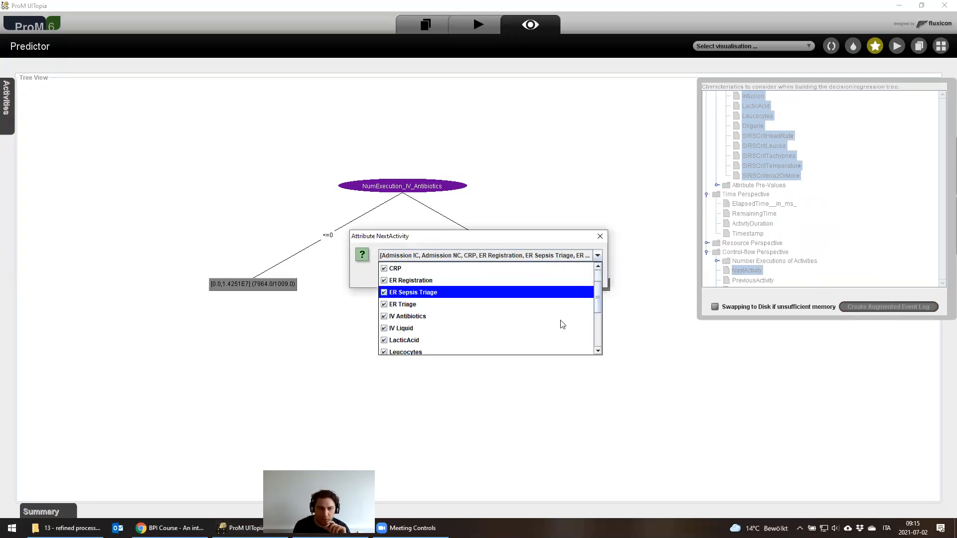
scroll(563, 323, "up", 10)
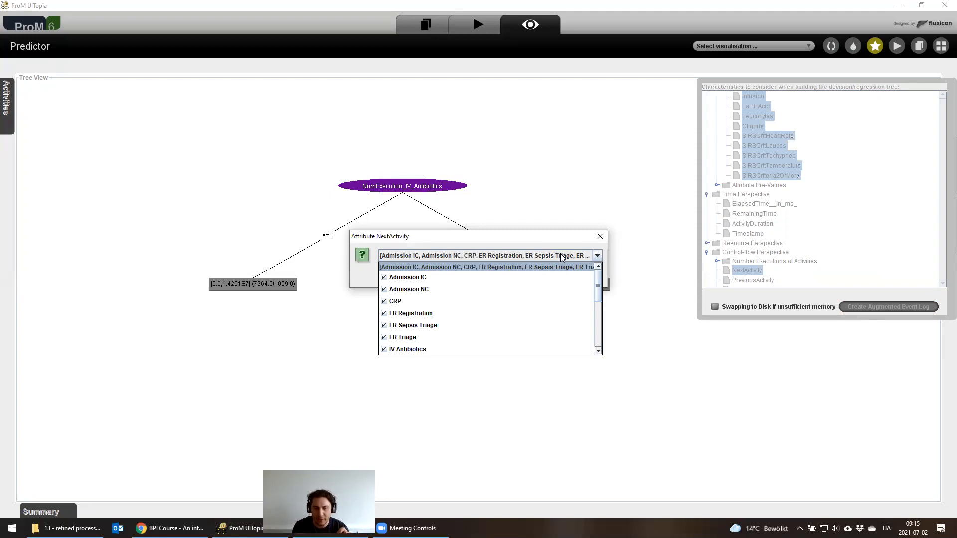
left_click(562, 240)
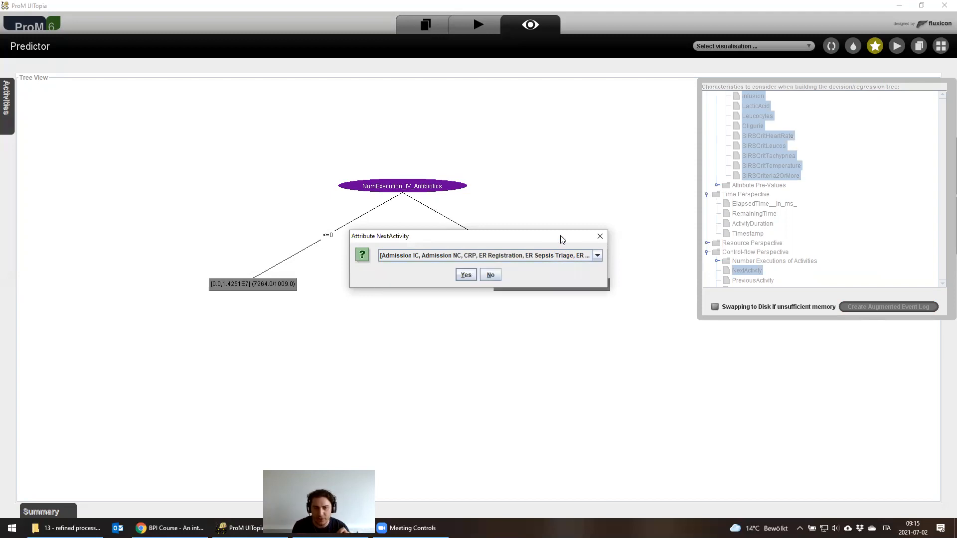
left_click(465, 275)
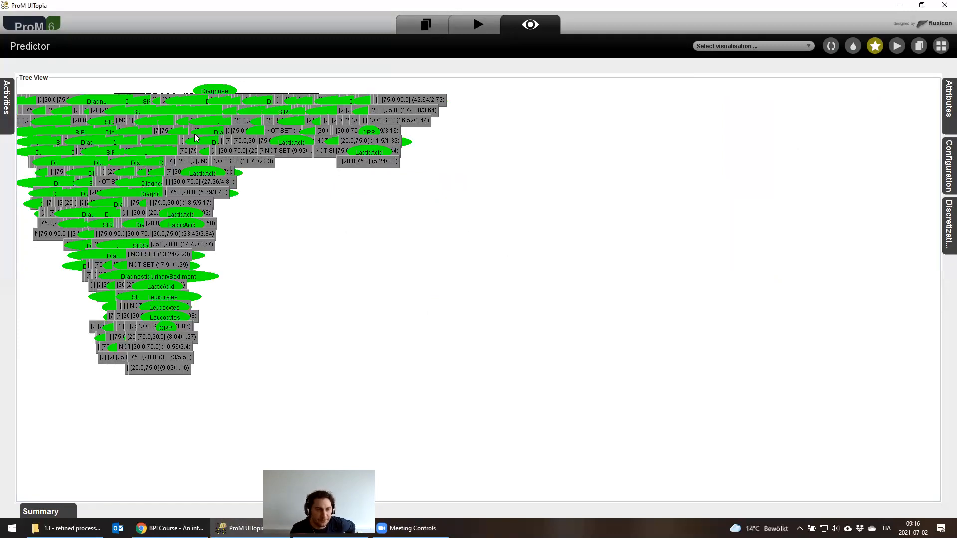
Set NextActivity as the dependent characteristic and update the decision tree
left_click_drag(195, 133, 281, 187)
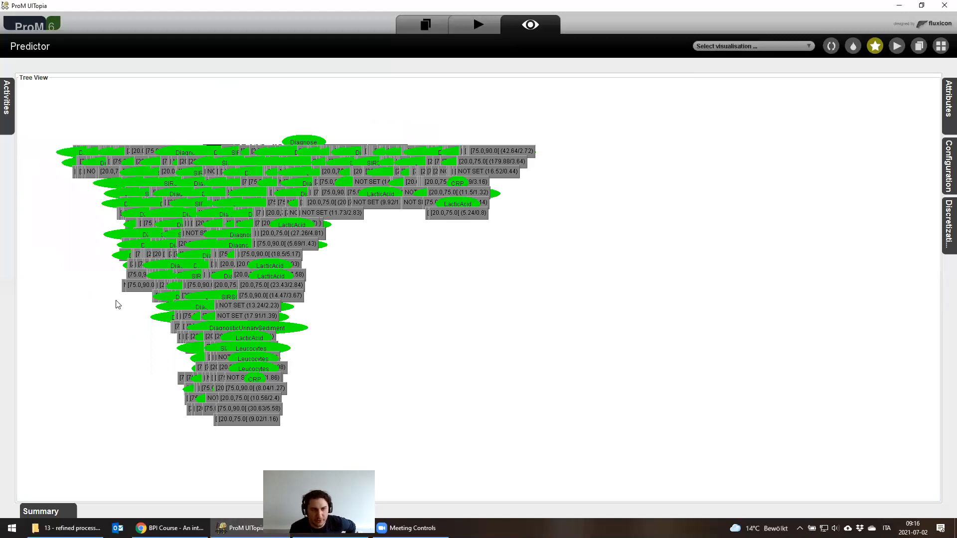
left_click(949, 167)
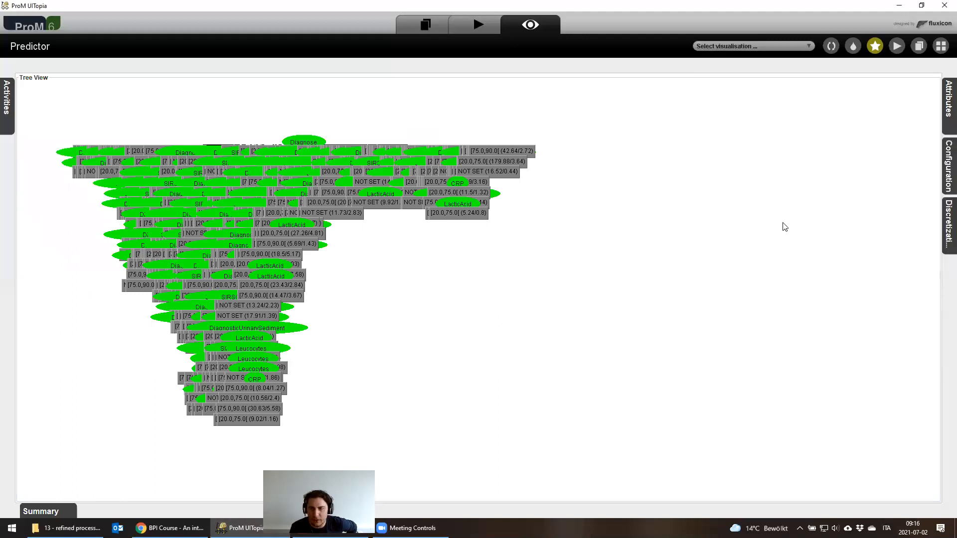
left_click(944, 167)
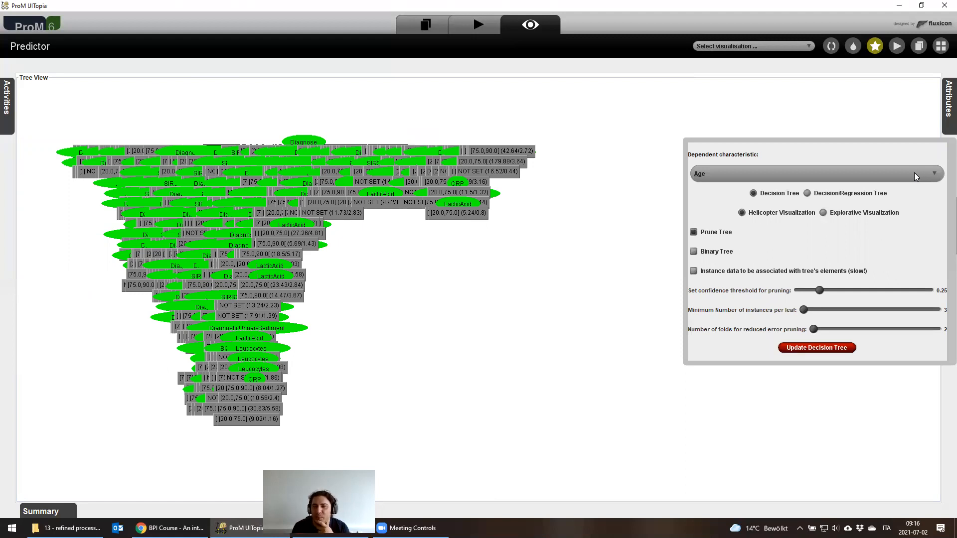
left_click(904, 170)
scroll(882, 227, "down", 3)
scroll(881, 226, "down", 2)
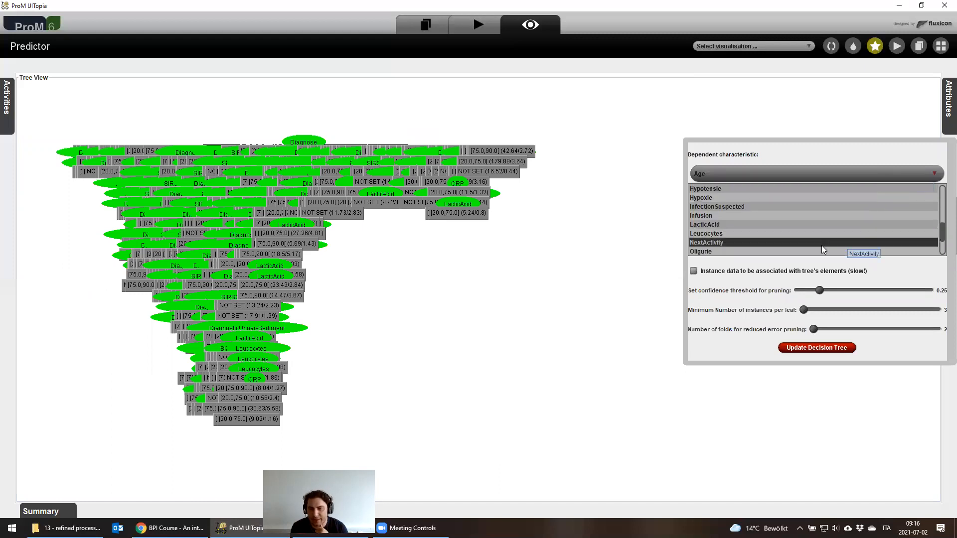
left_click(821, 243)
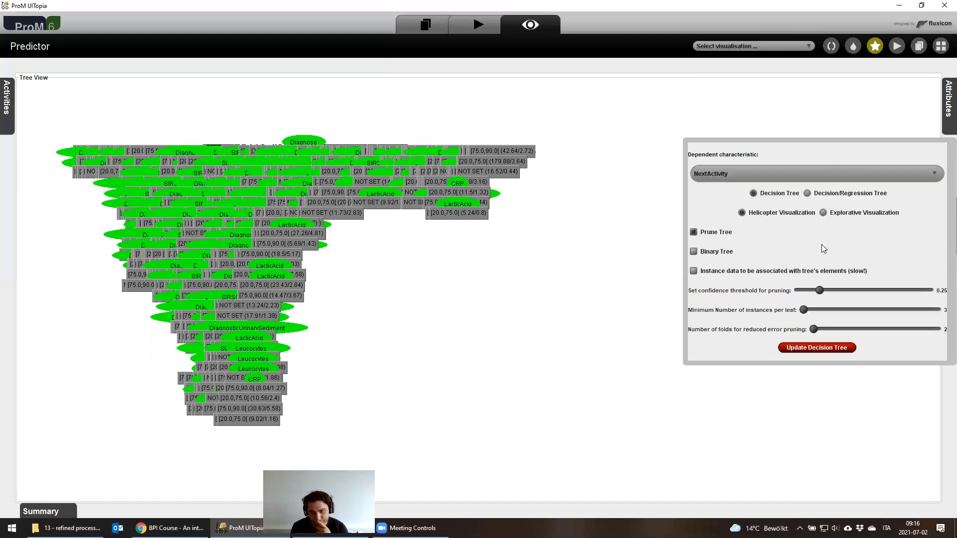
left_click(816, 347)
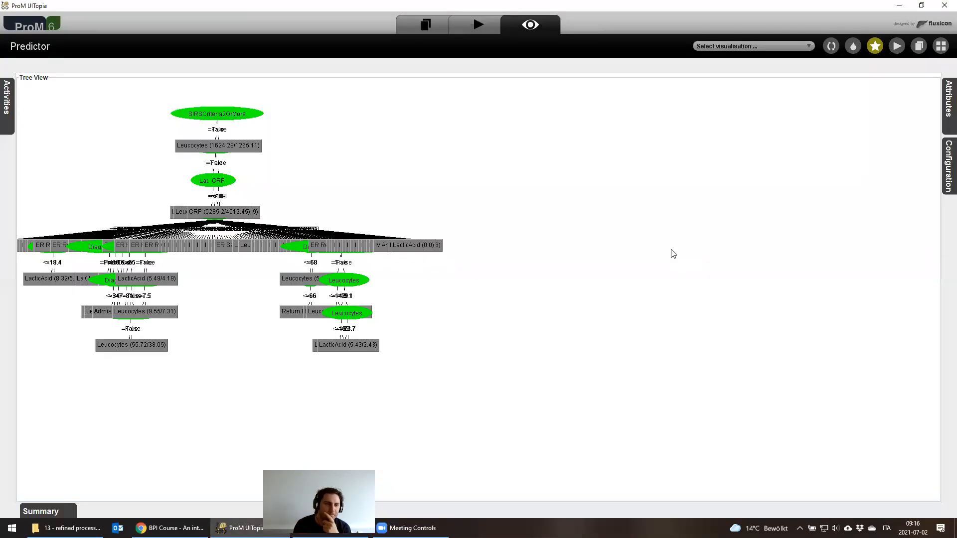
Redraw the NextActivity decision tree in Explorative Visualization and examine its branches, including the split on Diagnose
left_click_drag(209, 235, 322, 254)
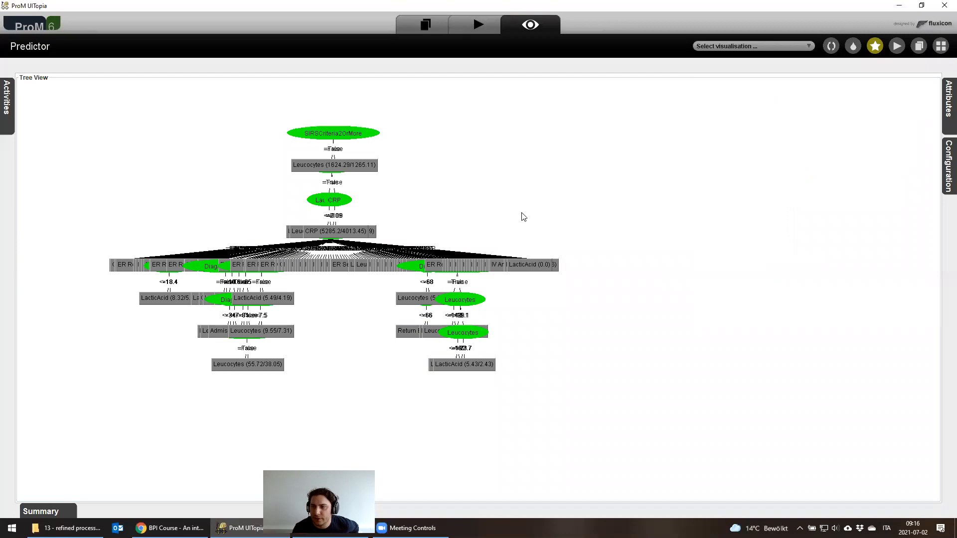
mouse_move(943, 174)
left_click(823, 213)
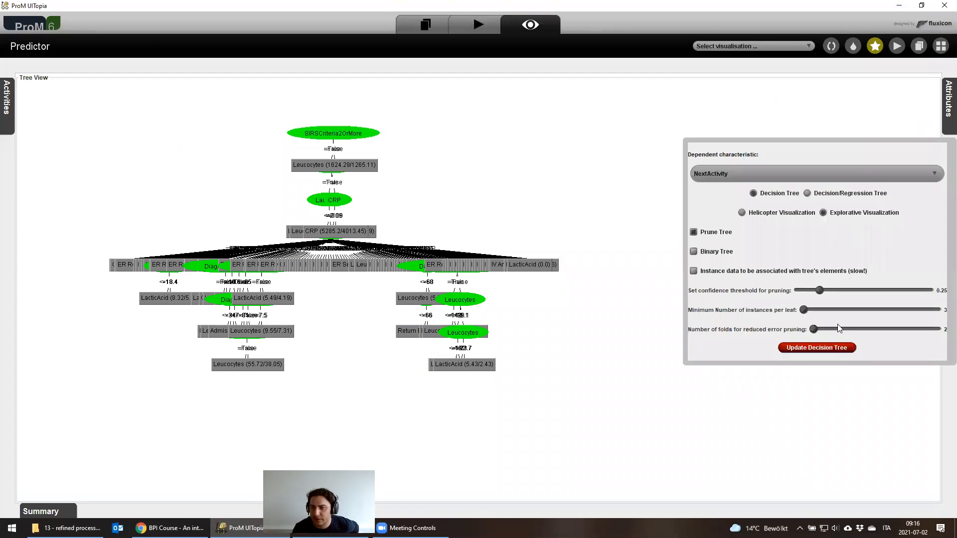
left_click(826, 347)
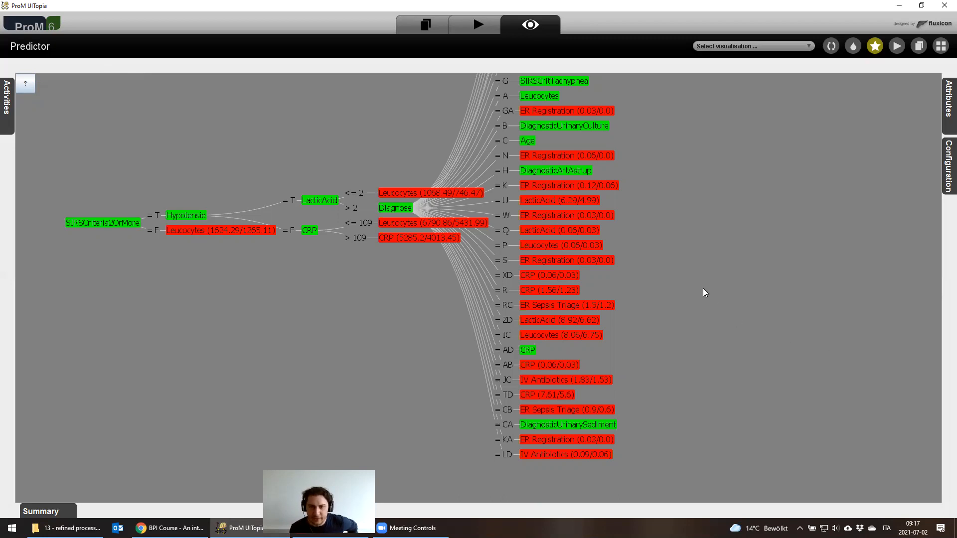
scroll(702, 289, "down", 3)
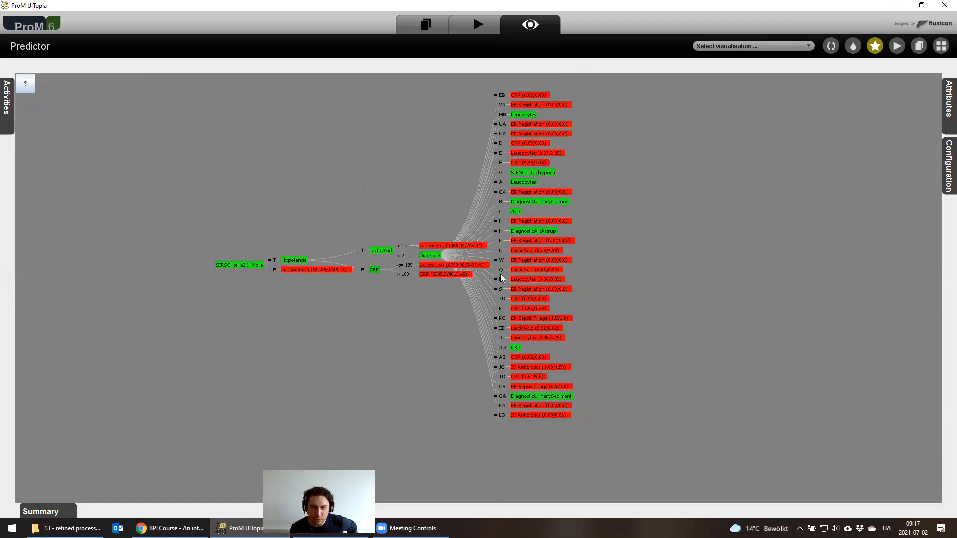
left_click_drag(486, 298, 473, 323)
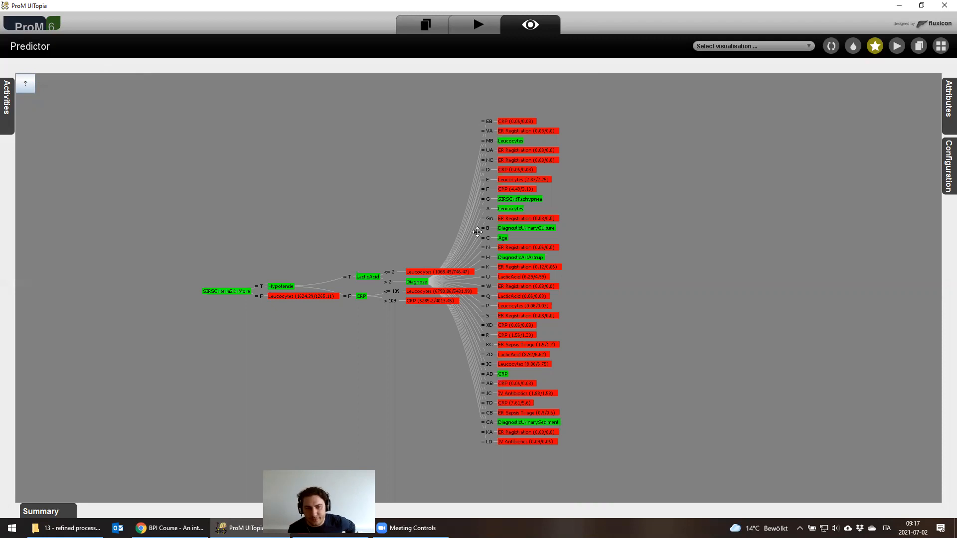
left_click_drag(477, 231, 487, 230)
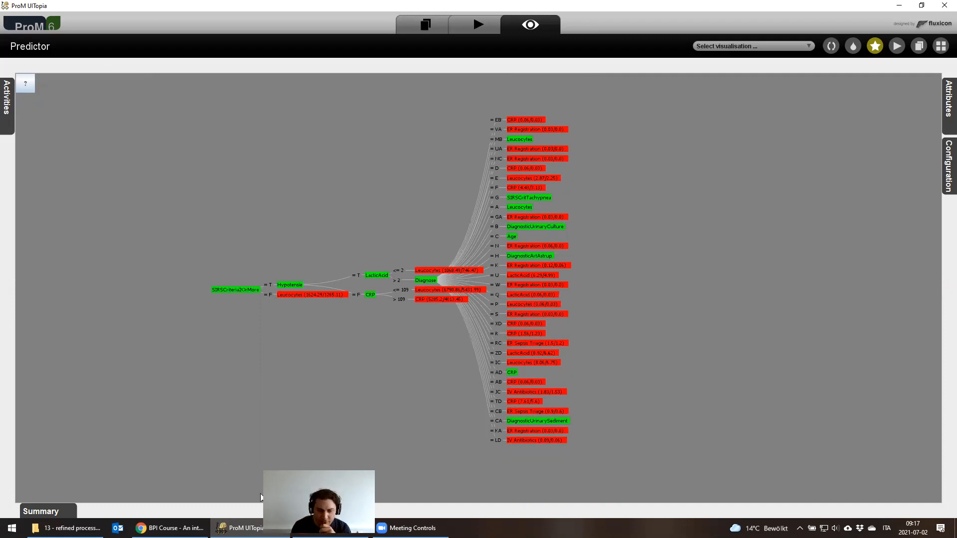
mouse_move(469, 302)
left_mouse_down()
mouse_move(474, 285)
mouse_move(483, 290)
left_mouse_up()
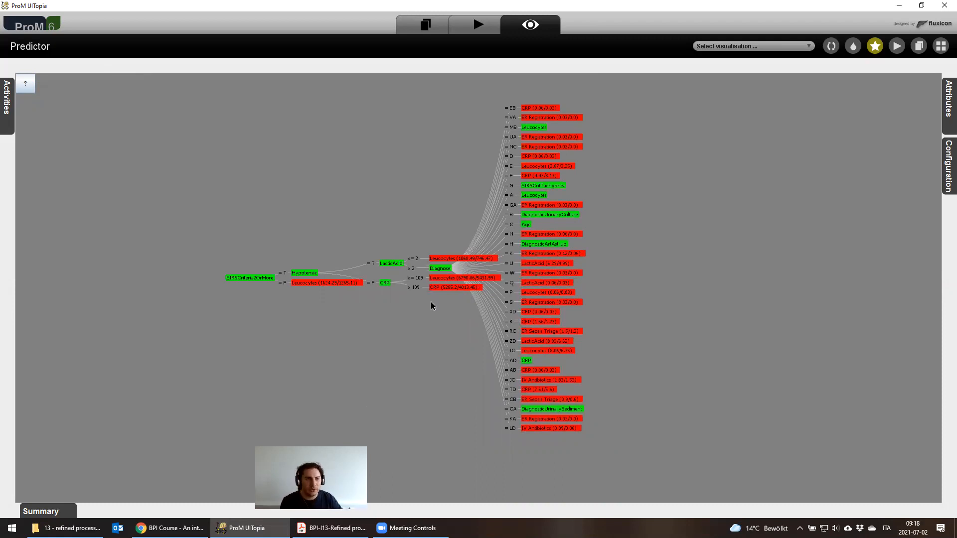
Read Exercise 2-(b) in the Acrobat Reader PDF, return to ProM and redraw the decision tree in Helicopter Visualization
key("alt+Tab")
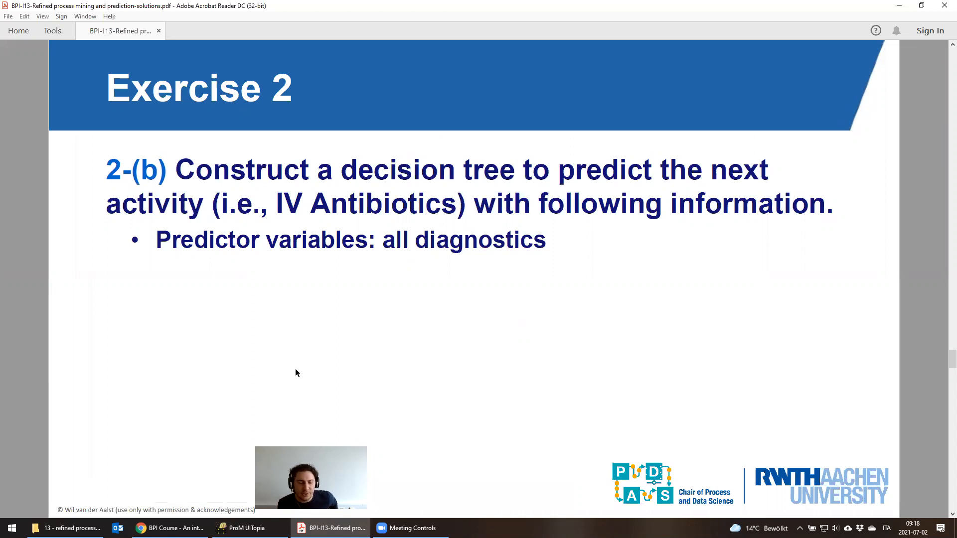
left_click(244, 527)
left_click(949, 167)
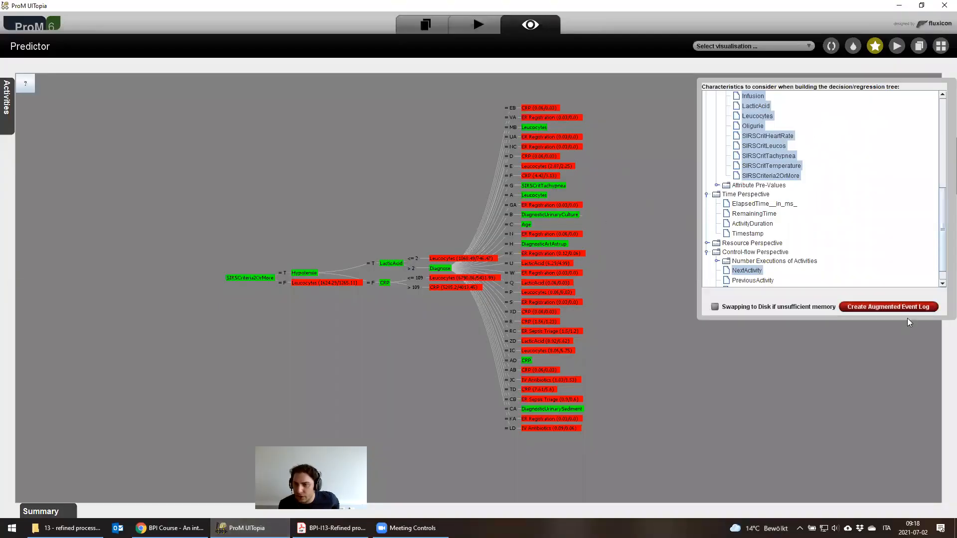
left_click(813, 375)
left_click(947, 170)
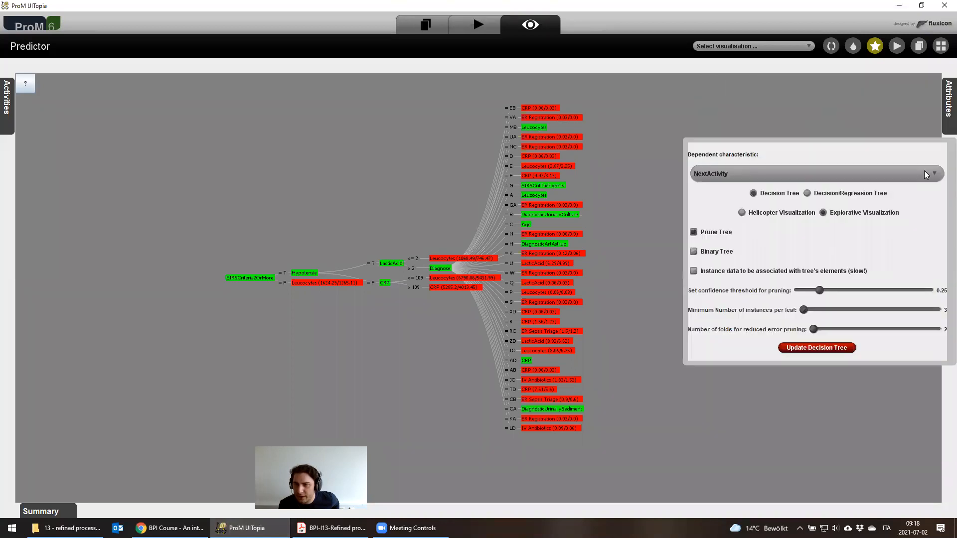
left_click(802, 349)
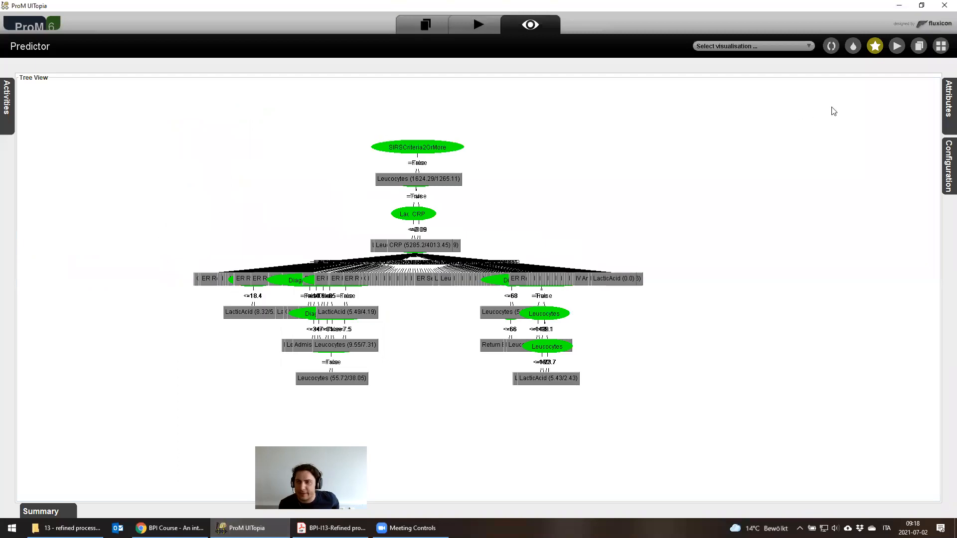
Replace the selected characteristics with the diagnostic Attribute Post-Values from DiagnosticArtAstrup to DiagnosticXthorax
mouse_move(949, 108)
scroll(790, 166, "up", 6)
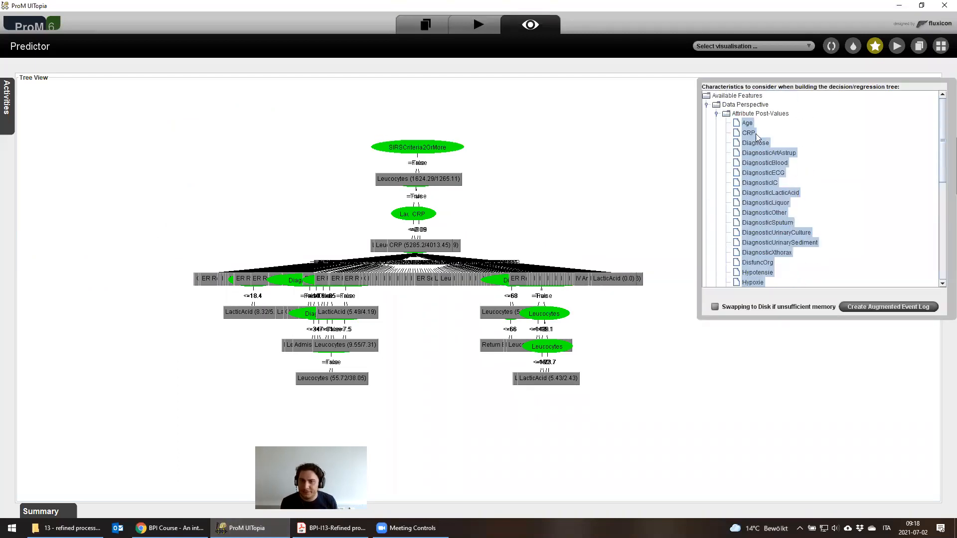
scroll(798, 194, "down", 10)
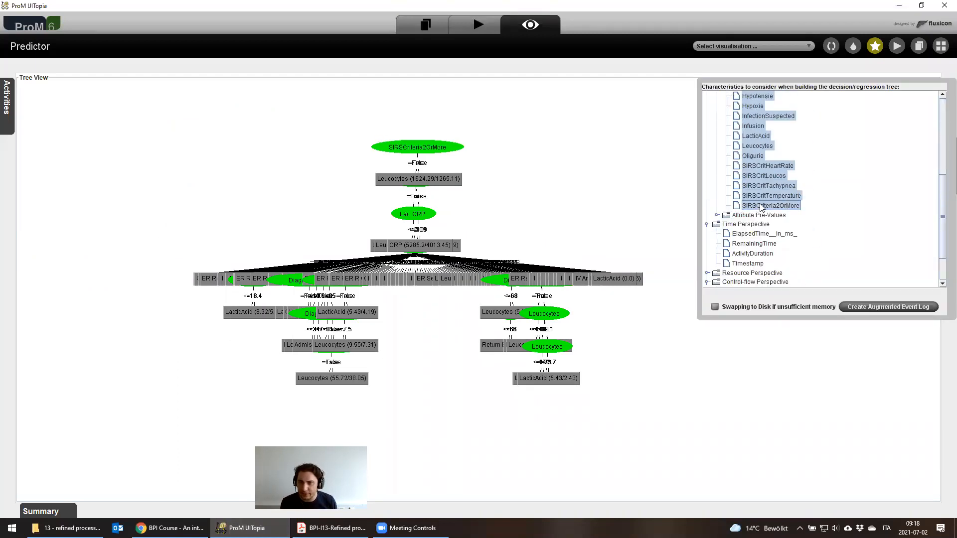
scroll(757, 142, "up", 2)
left_click(756, 116)
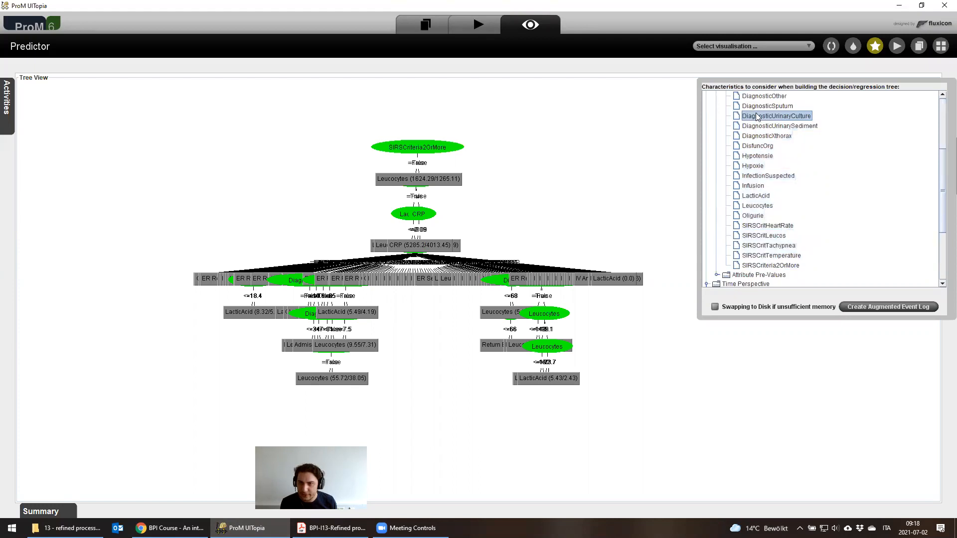
scroll(822, 212, "down", 4)
left_click(742, 253)
scroll(836, 178, "up", 5)
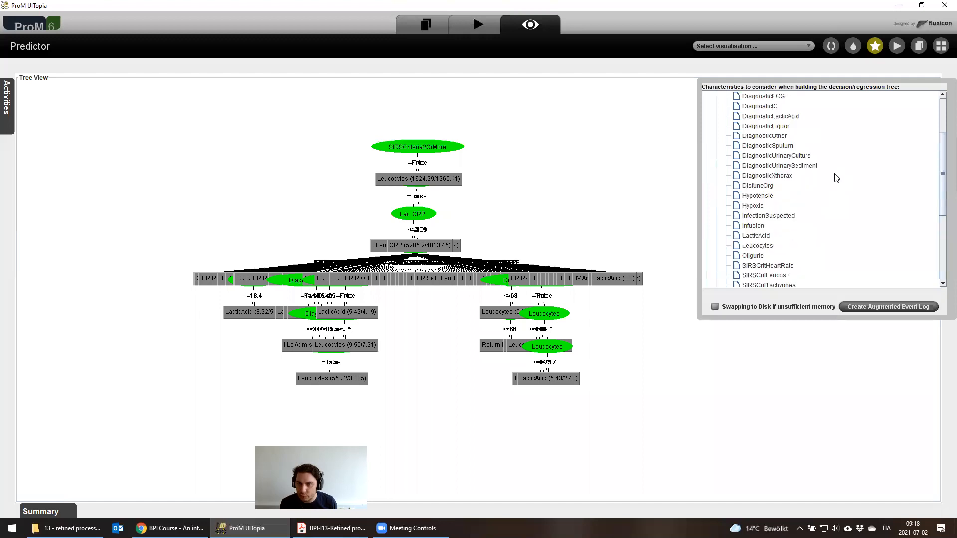
scroll(836, 178, "up", 3)
left_click(775, 155)
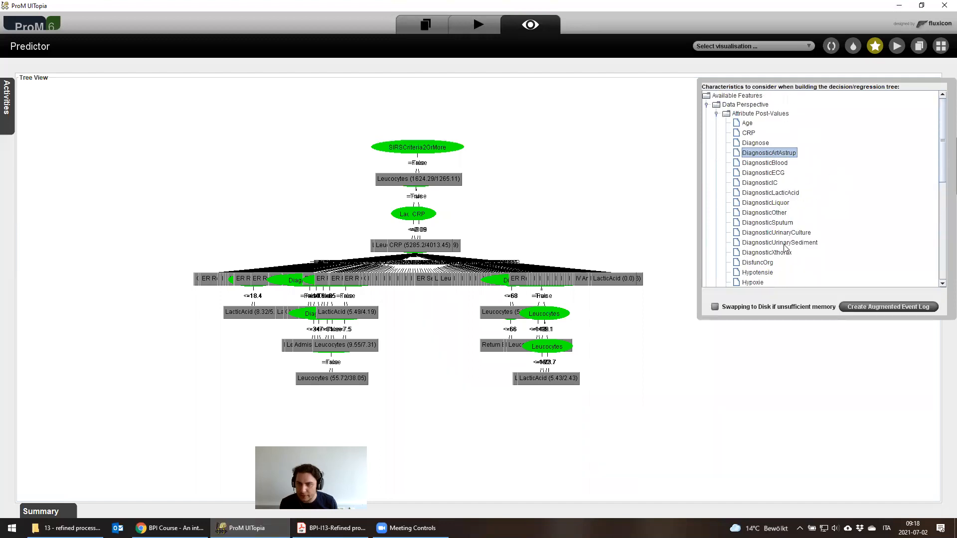
left_click(770, 252, "shift")
Add NextActivity to the selected characteristics and create the augmented event log, accepting the NextActivity values with all activities included
scroll(795, 234, "down", 5)
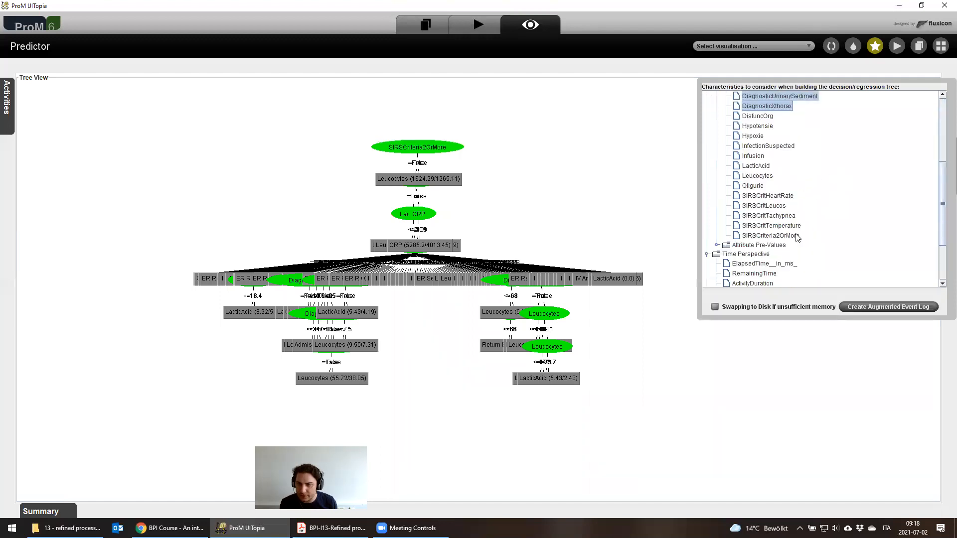
scroll(796, 237, "down", 3)
left_click(756, 252, "ctrl")
left_click(850, 306)
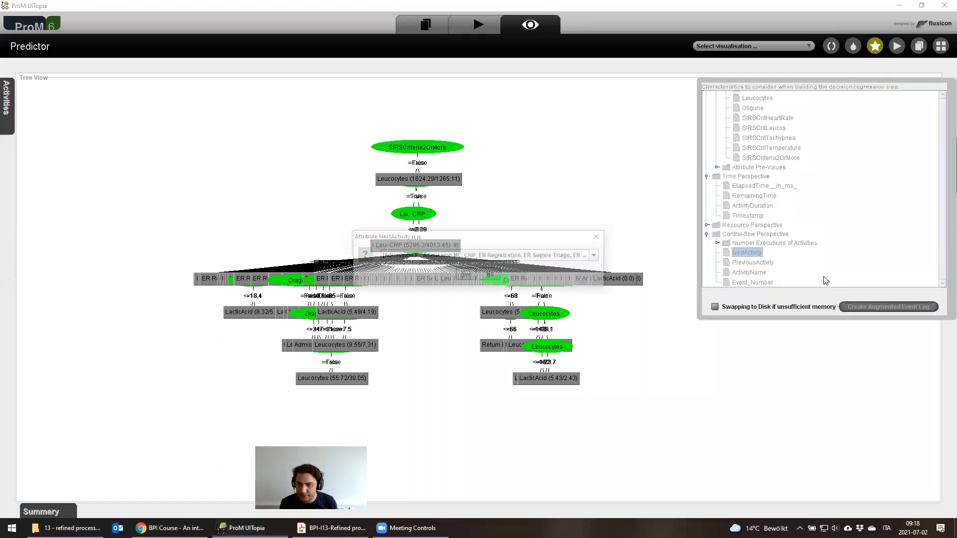
left_click(473, 271)
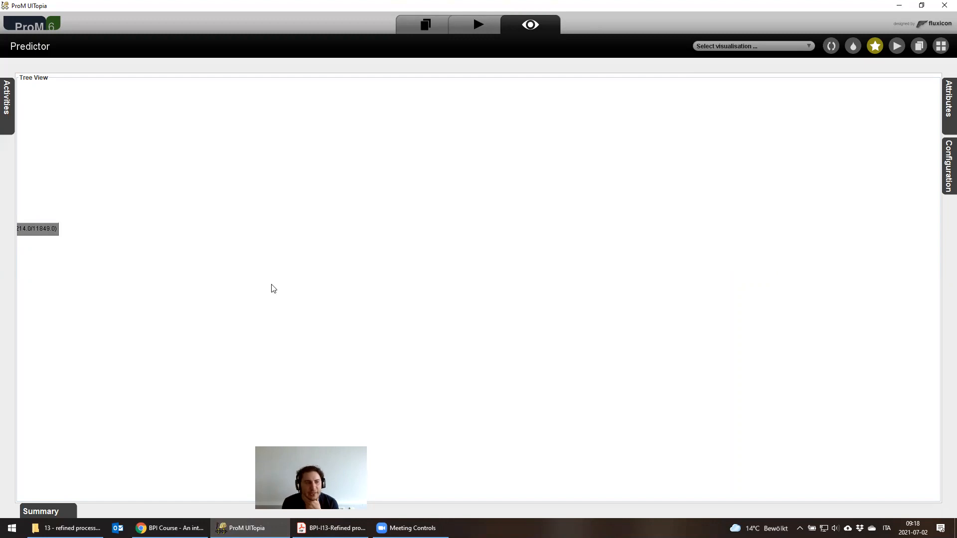
Turn off Prune Tree and update the NextActivity decision tree
left_click_drag(40, 230, 456, 196)
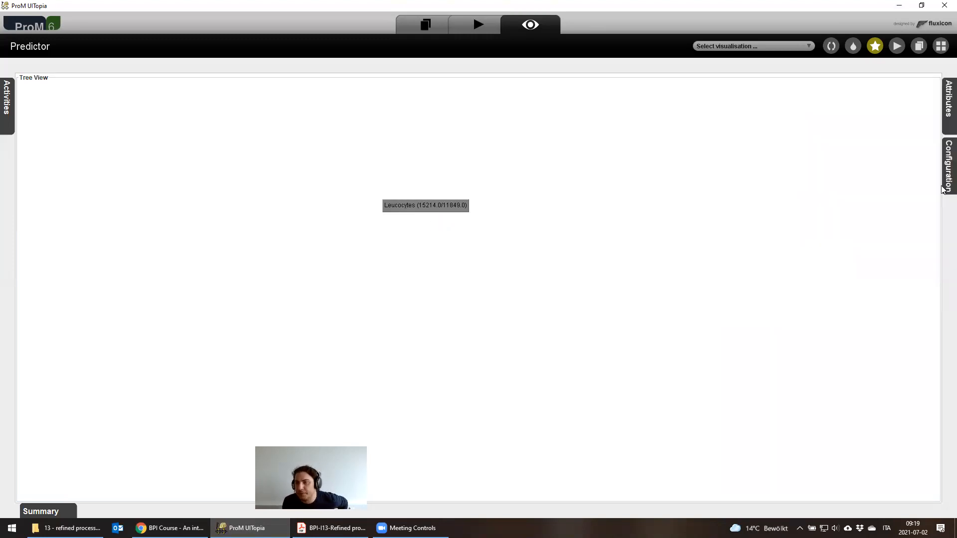
mouse_move(943, 189)
left_click(714, 237)
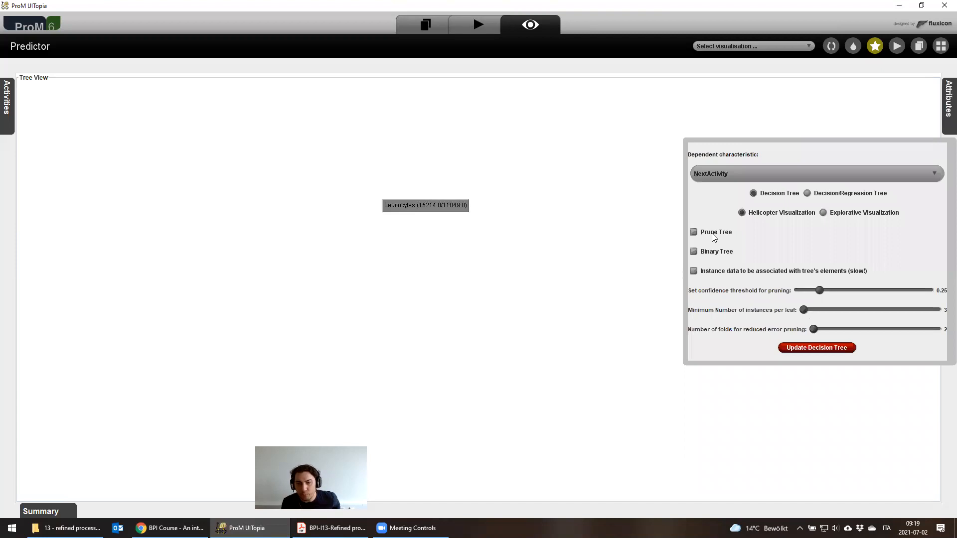
left_click(797, 342)
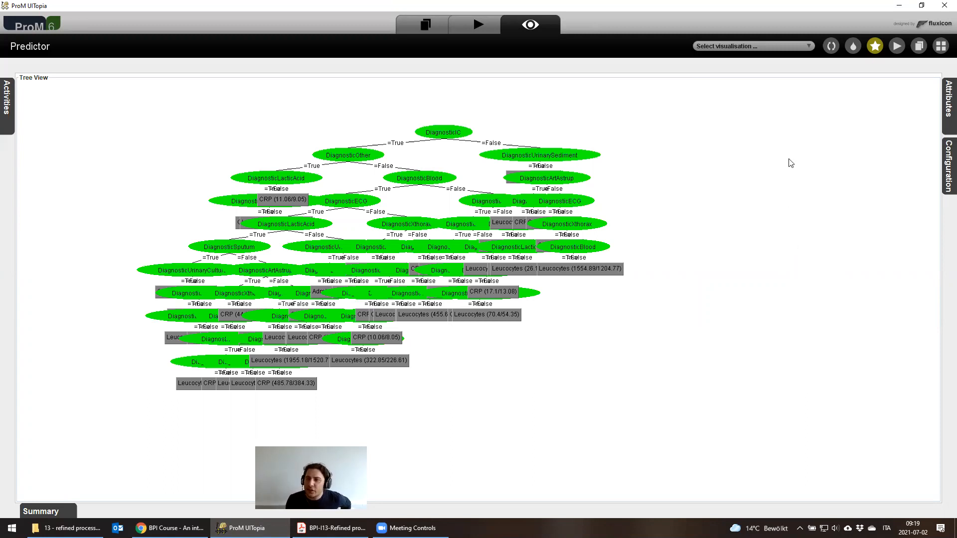
Examine the unpruned diagnostics decision tree and switch to the Acrobat Reader PDF to check Exercise 2-(b)
left_click_drag(585, 218, 667, 240)
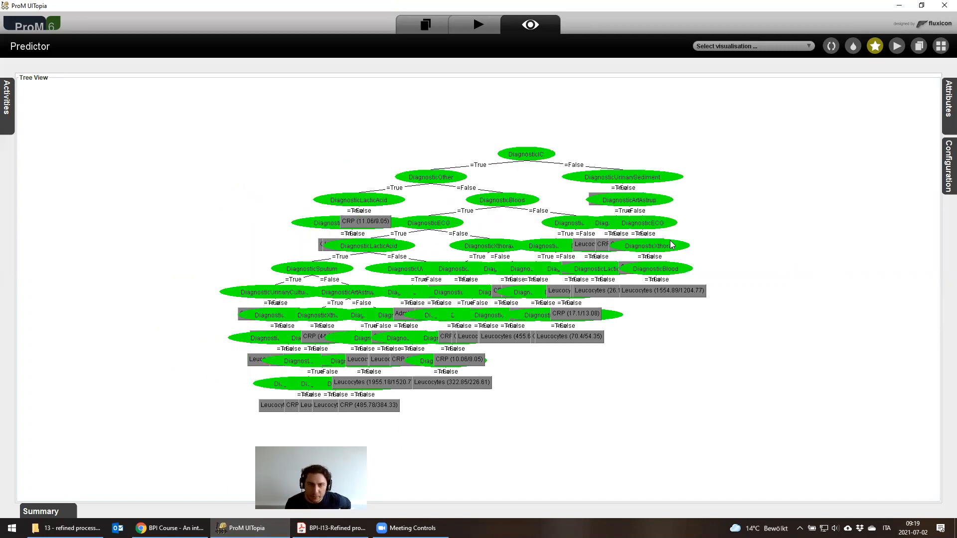
left_click_drag(608, 240, 611, 224)
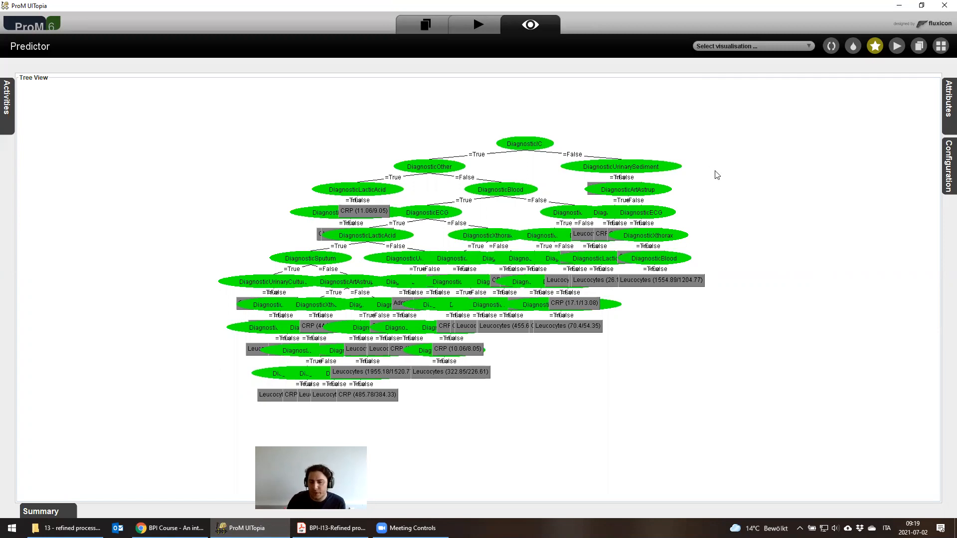
mouse_move(7, 106)
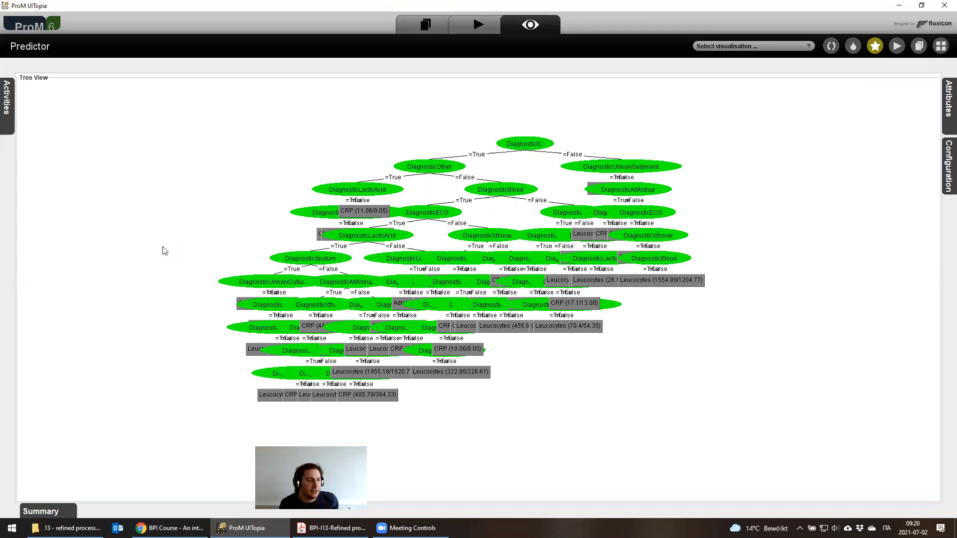
left_click_drag(447, 265, 457, 254)
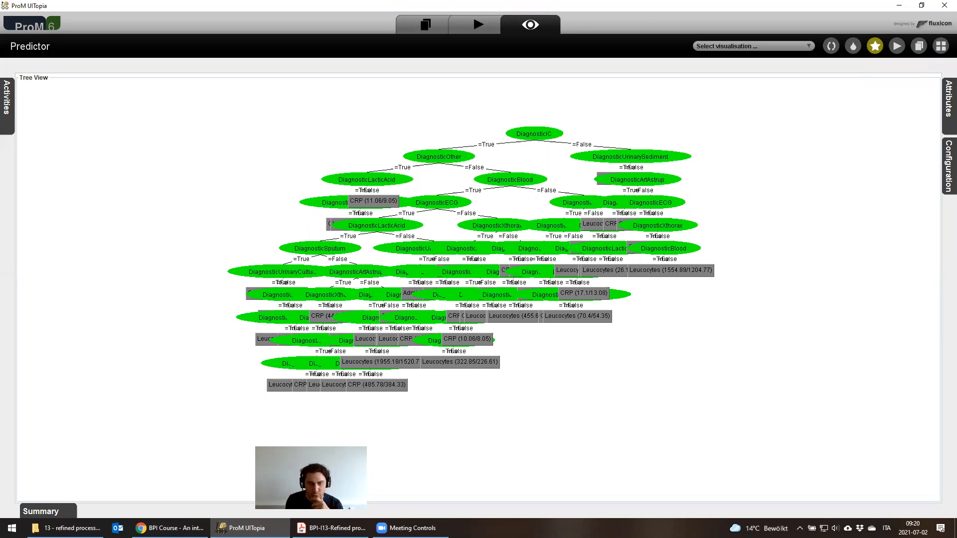
key("alt+Tab")
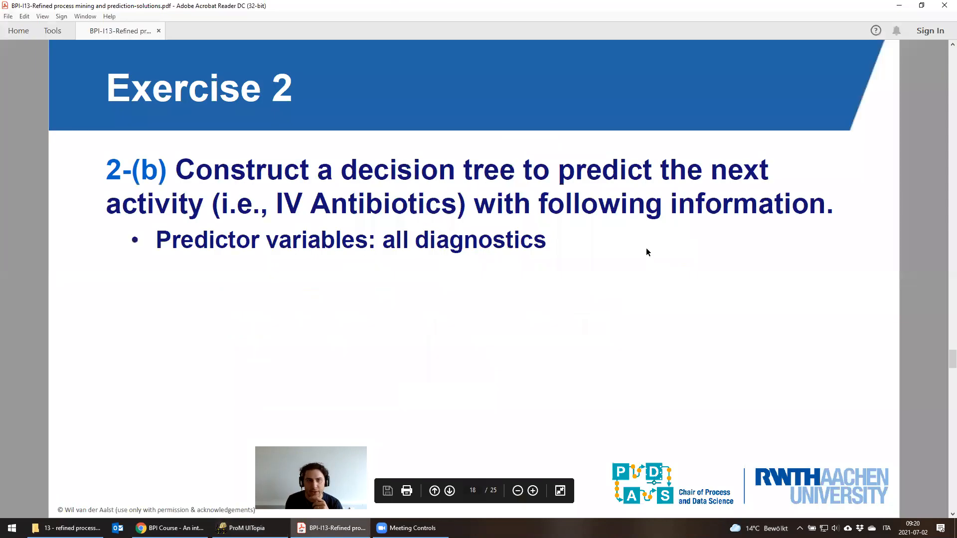